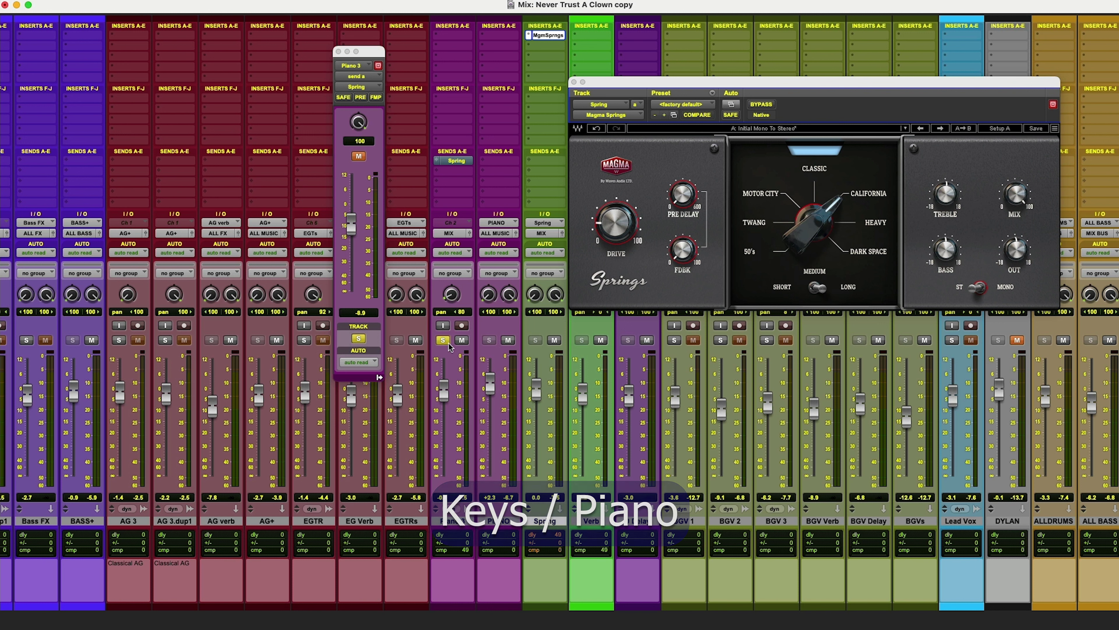
- Play back the soloed Piano 3 track and lower its send to the Spring reverb to -11.0 dB
key(space)
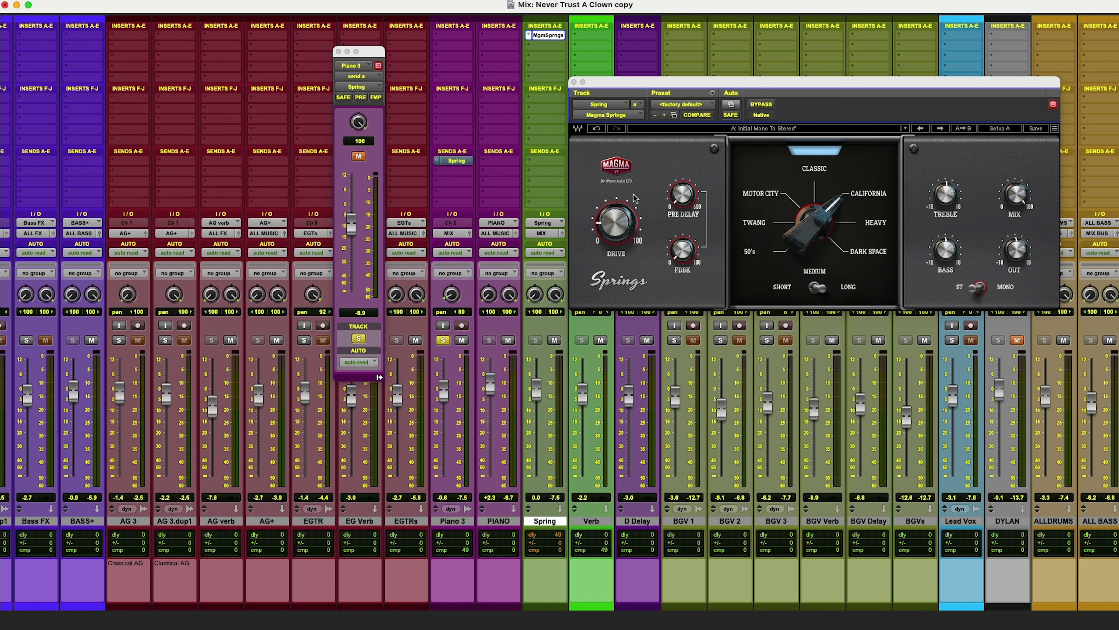
drag(729, 88, 731, 169)
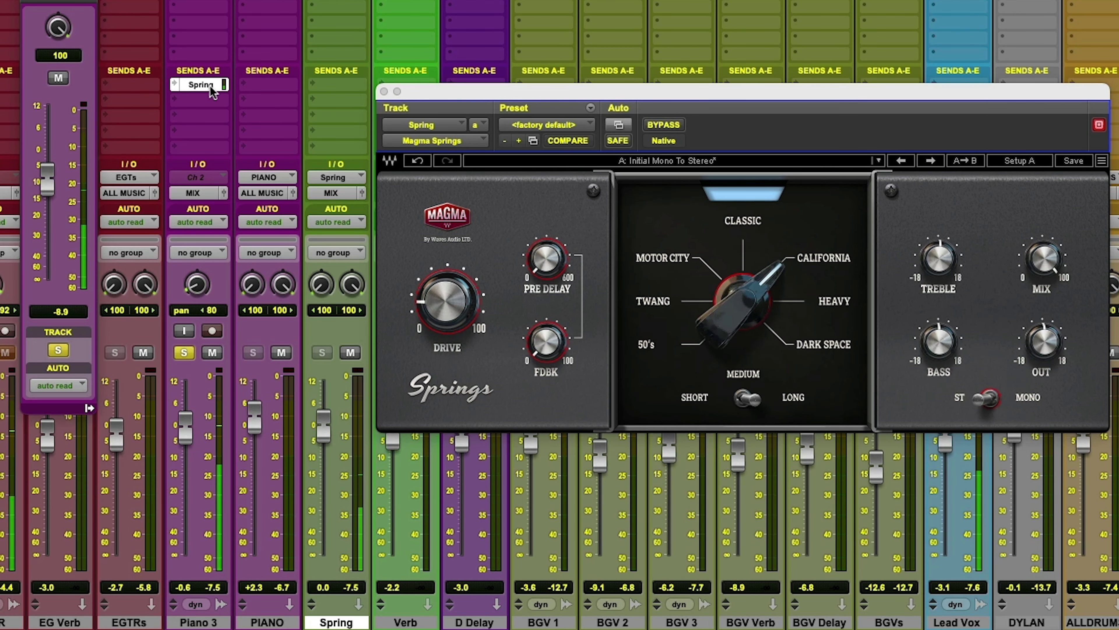
drag(56, 187, 52, 193)
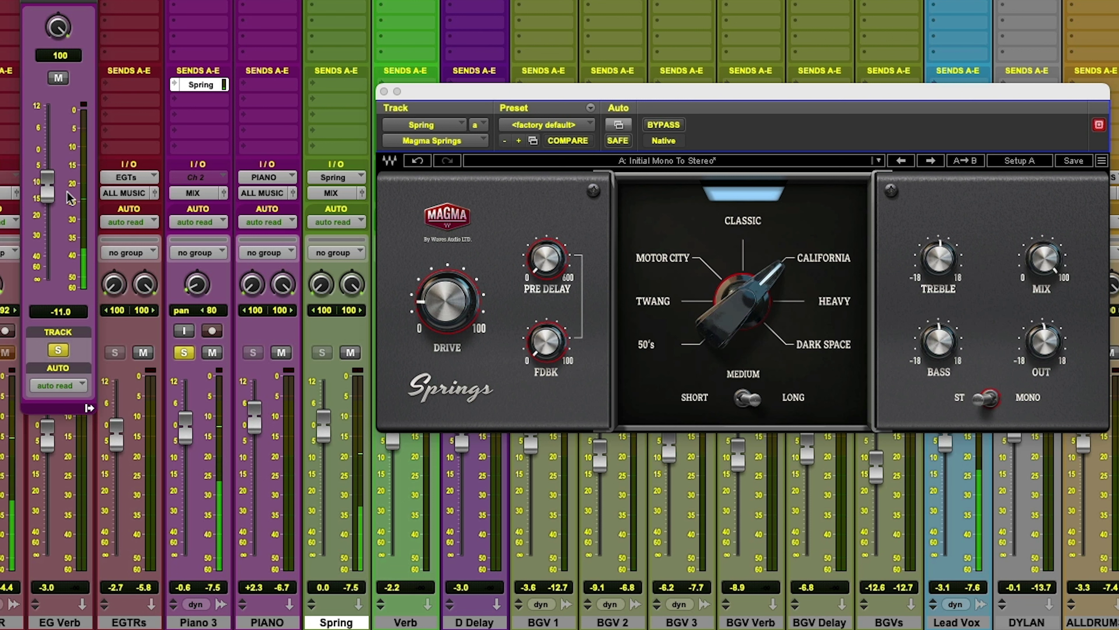
- Audition the Classic, Twang and 50's spring types on the piano and settle on Motor City
click(748, 217)
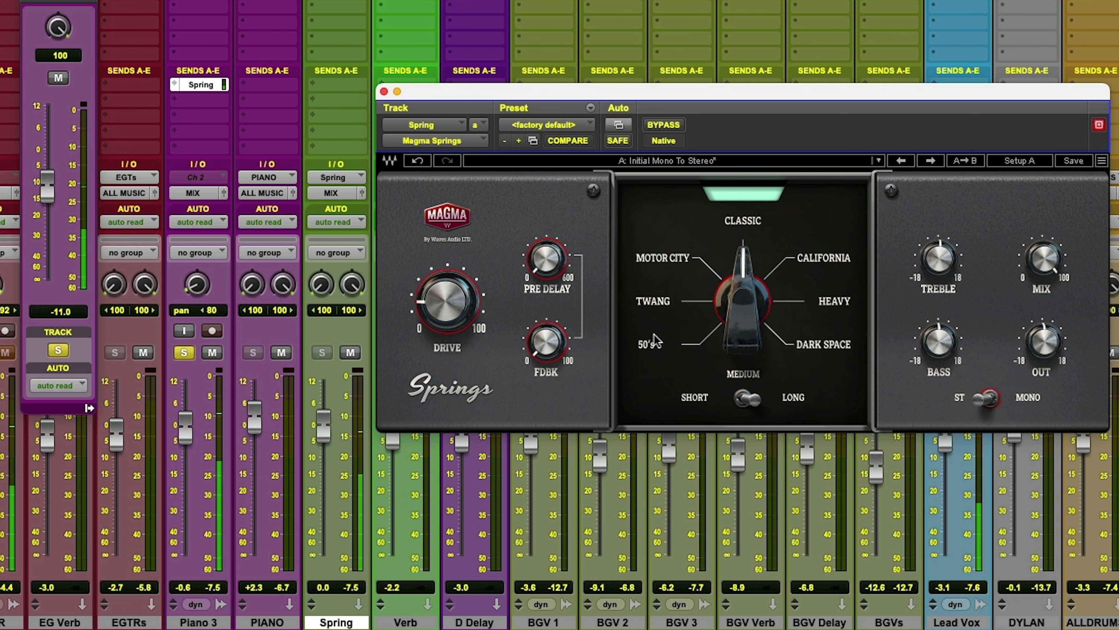
click(662, 305)
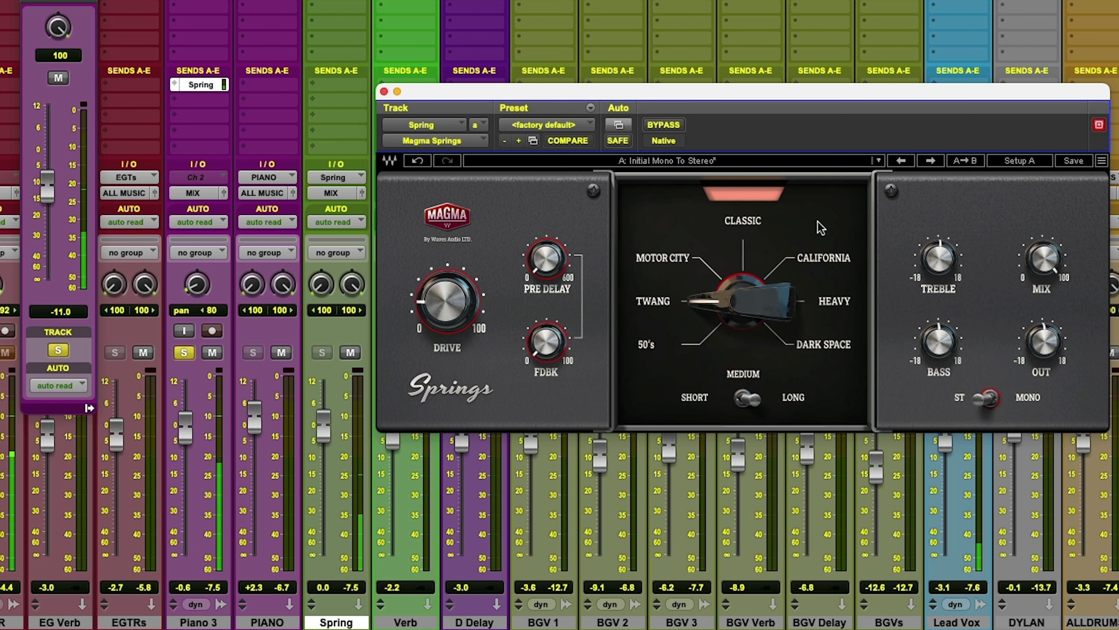
click(646, 347)
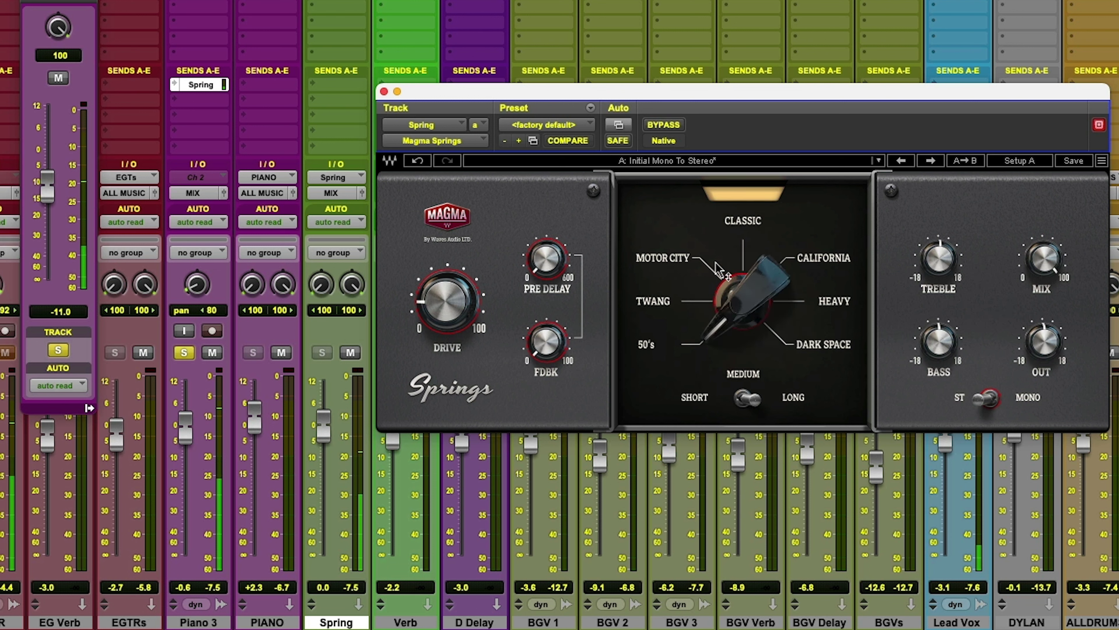
click(682, 258)
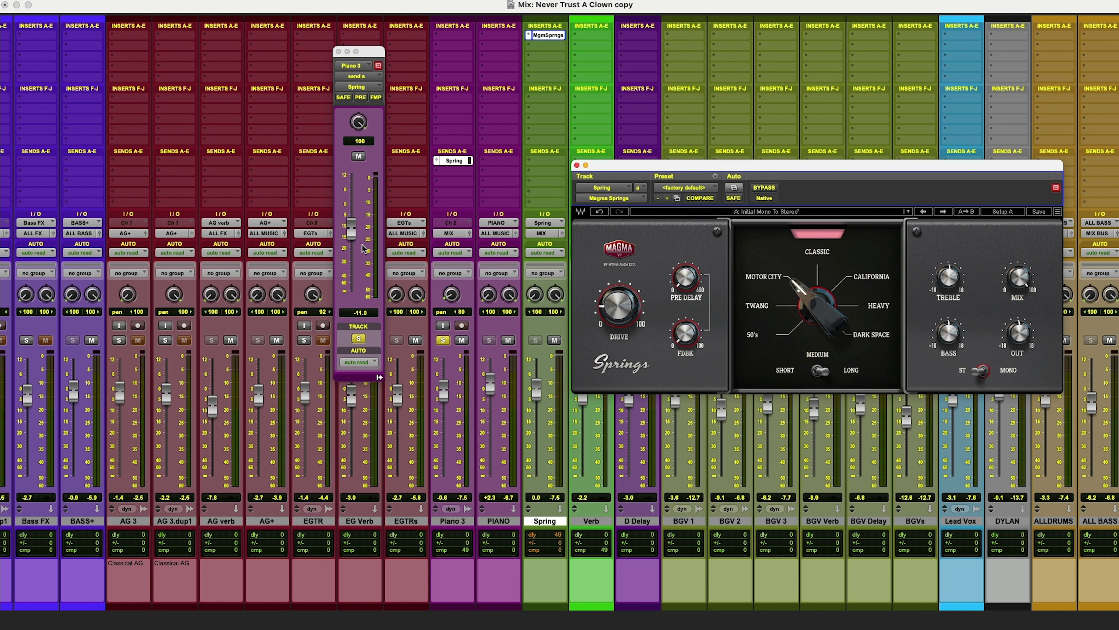
- Look at the Piano 3 track in the Edit window, return to the Mix window and reposition the reverb plugin
drag(687, 328, 687, 336)
drag(457, 295, 467, 299)
key(super+equal)
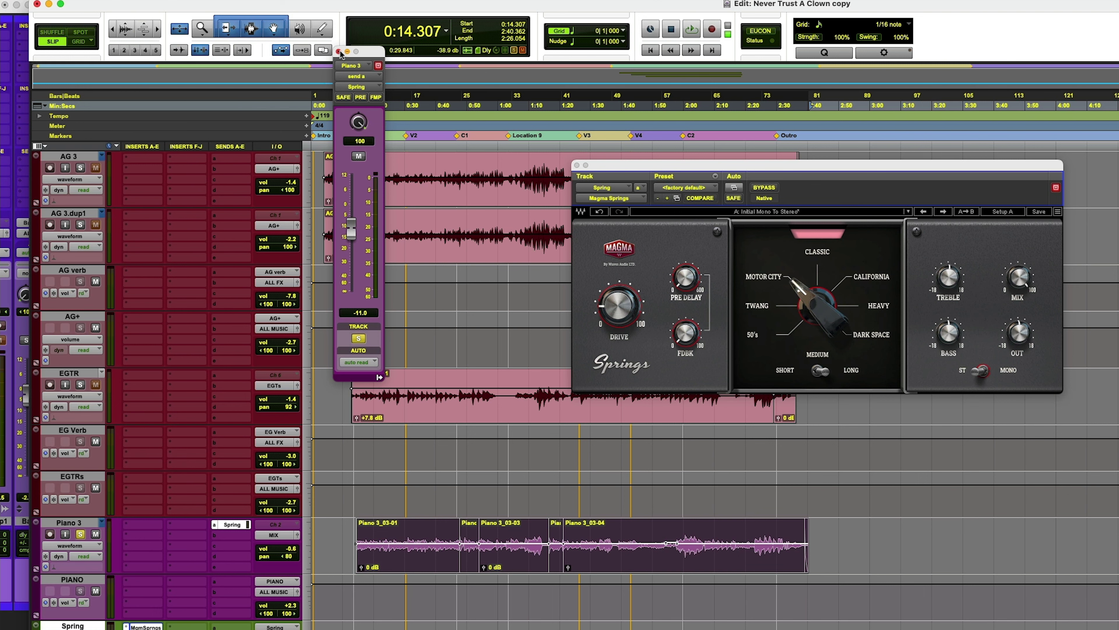
key(super+equal)
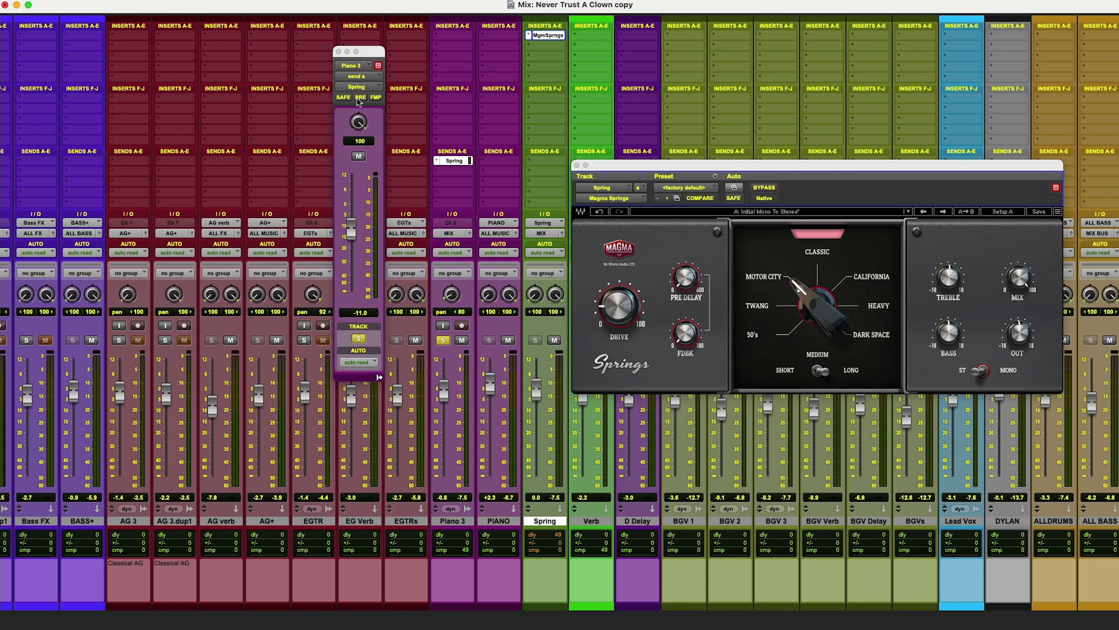
drag(621, 169, 621, 102)
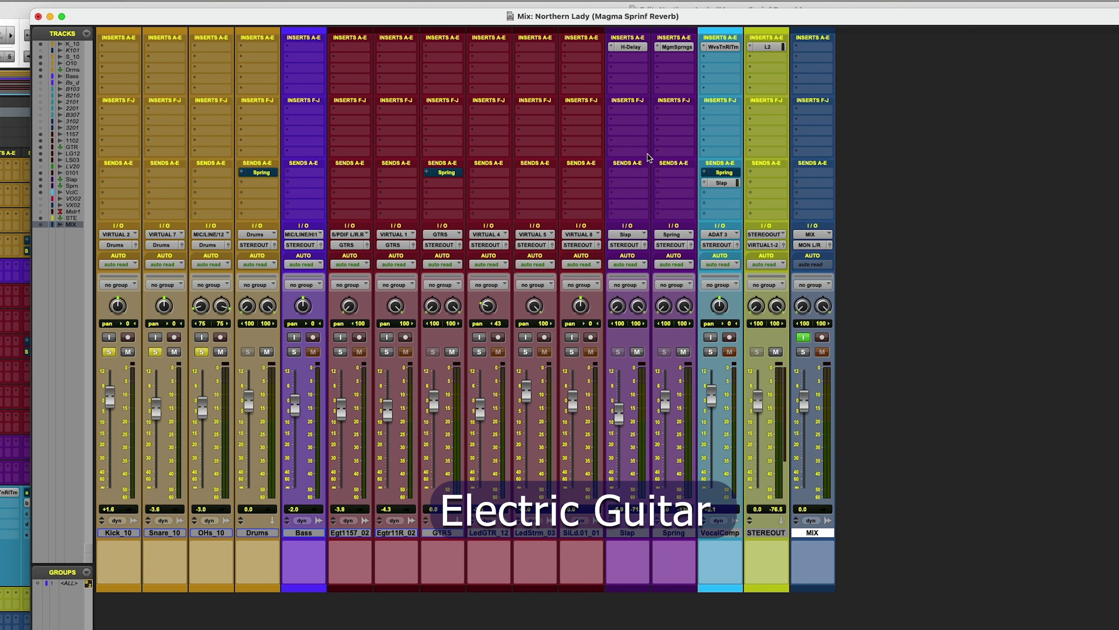
- Open the Spring send of the GTRS track and place its fader window over the Bass channel strip
click(446, 173)
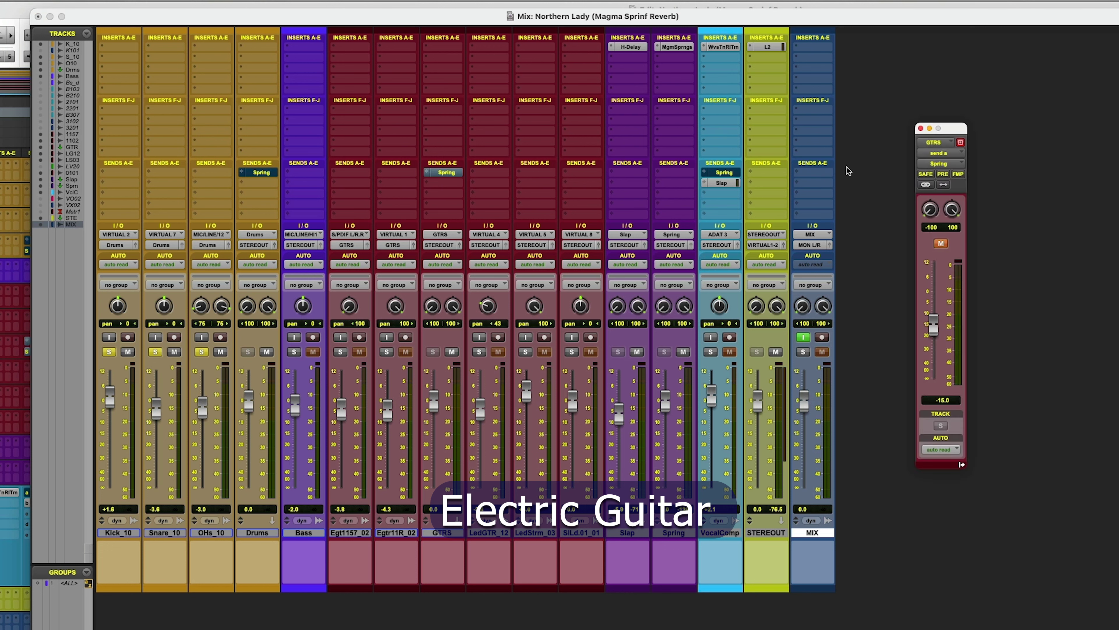
drag(958, 128, 545, 129)
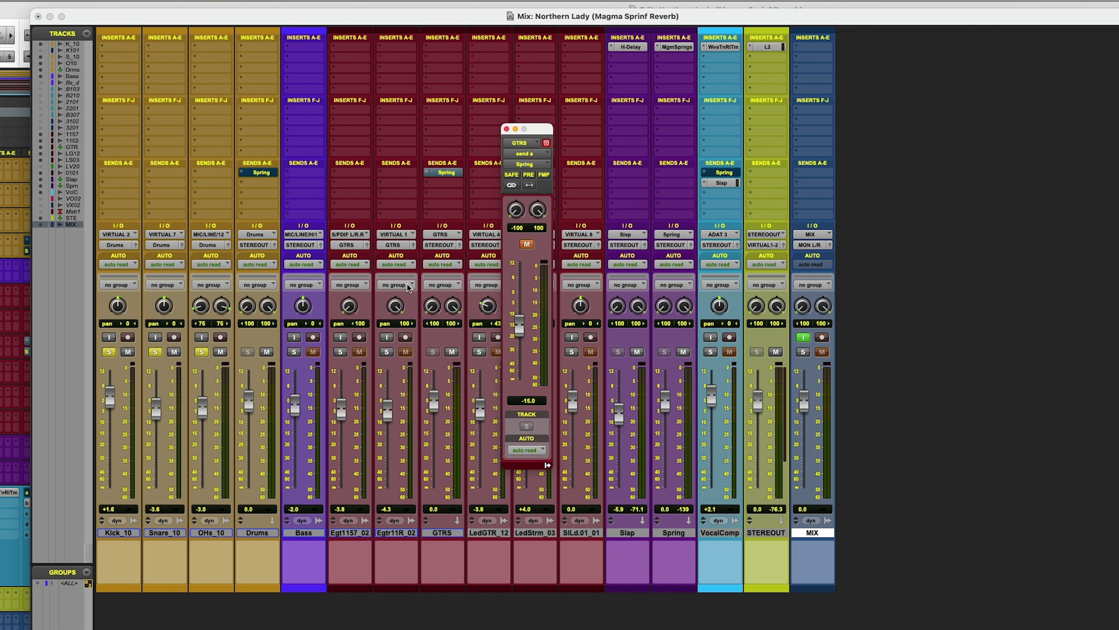
drag(449, 188, 443, 337)
drag(530, 134, 314, 104)
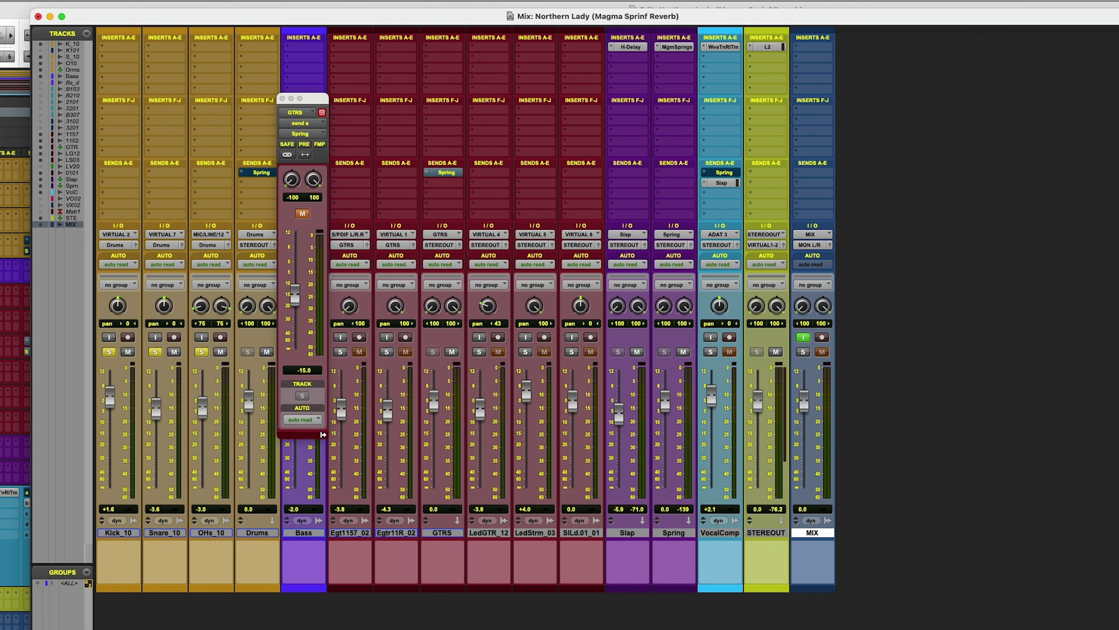
- Open the Magma Springs insert on the Spring track, move it clear of the GTRS send and select the 50's spring type
click(675, 46)
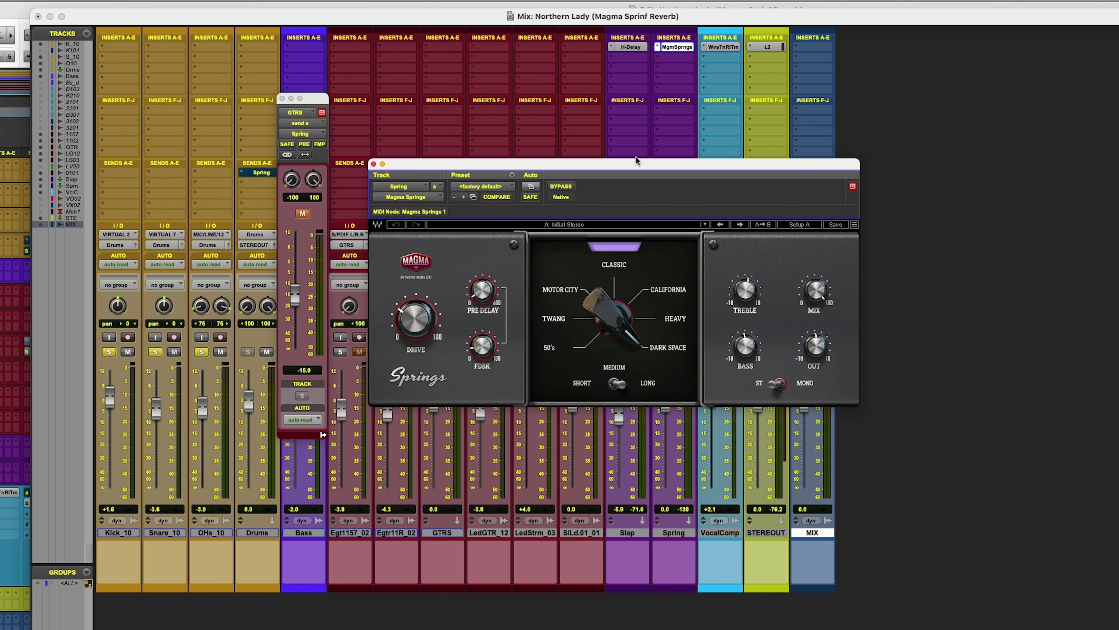
drag(682, 165, 819, 144)
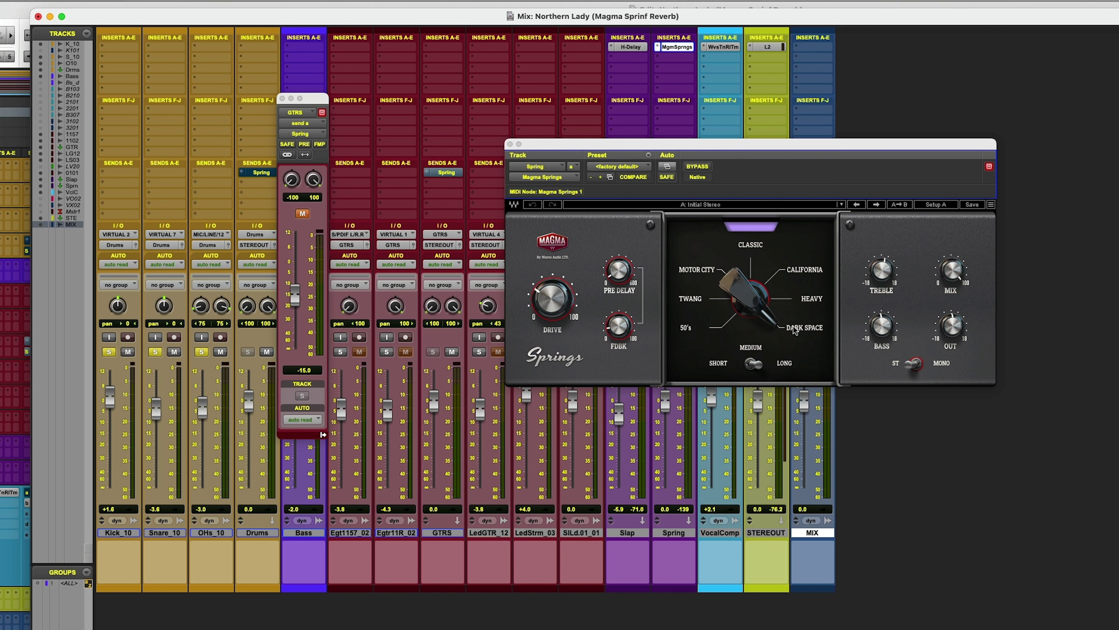
click(688, 331)
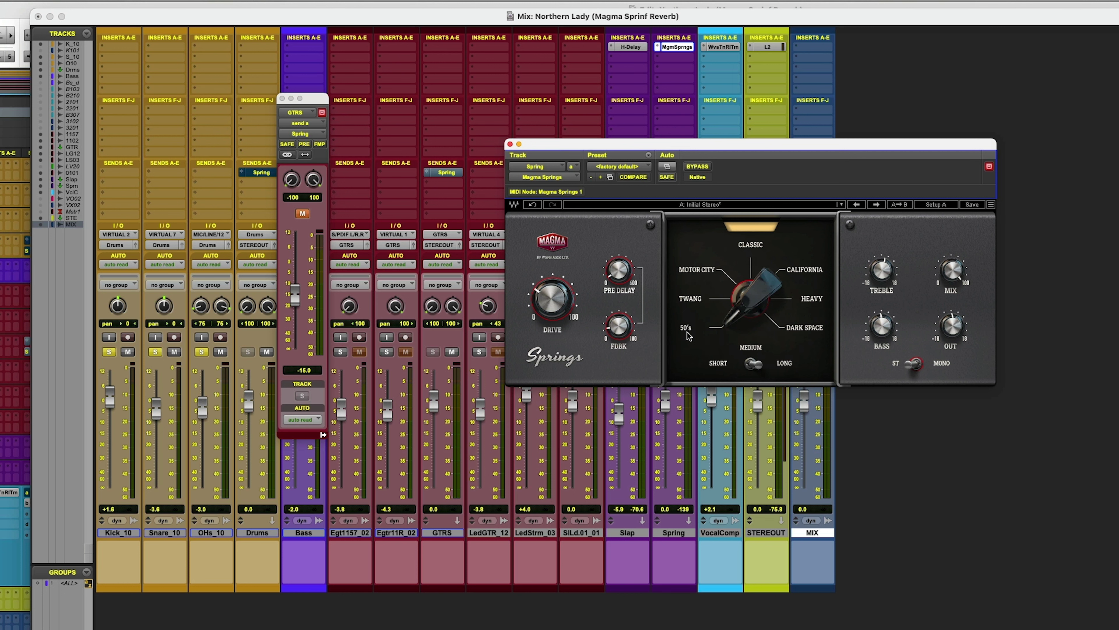
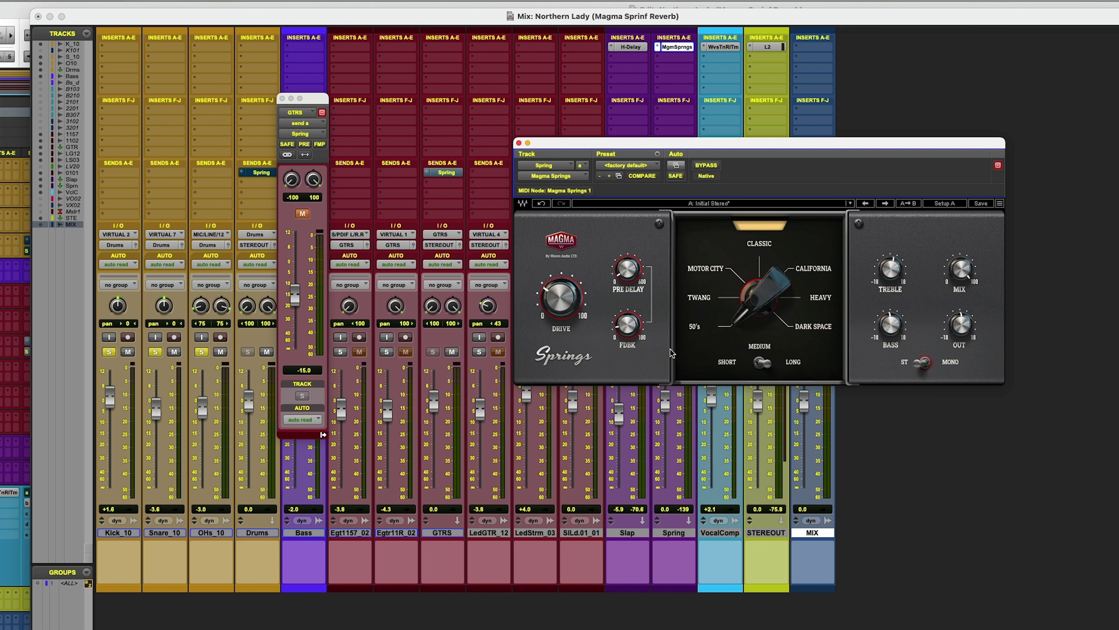
- Play the guitars with the GTRS Spring send unmuted and raise the send level to -11.3 dB
mouse_move(629, 326)
drag(590, 143, 591, 156)
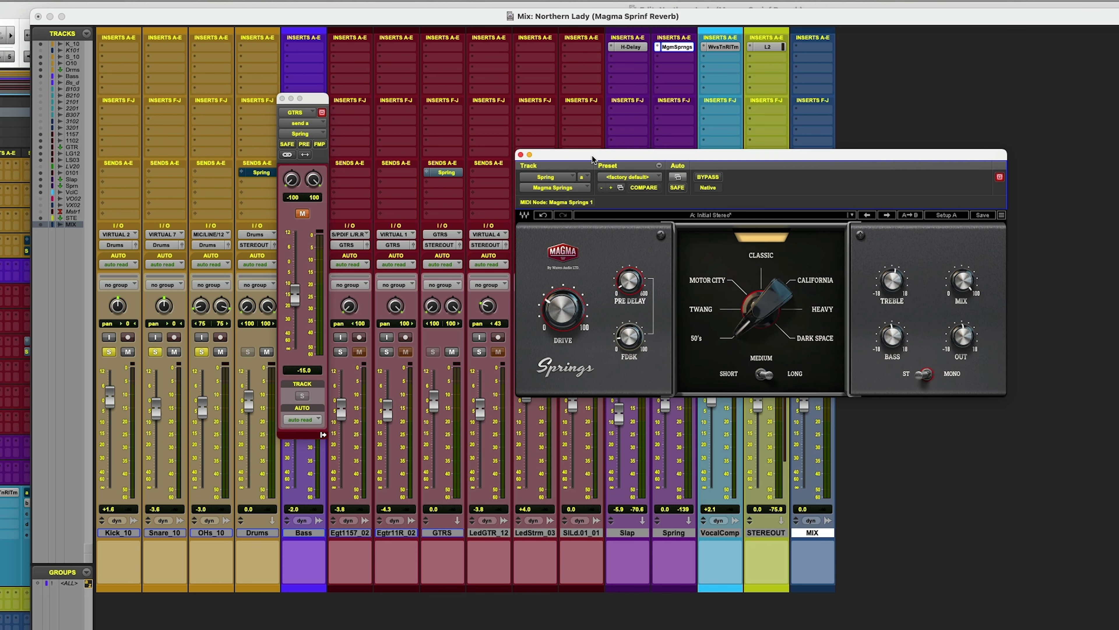
key(space)
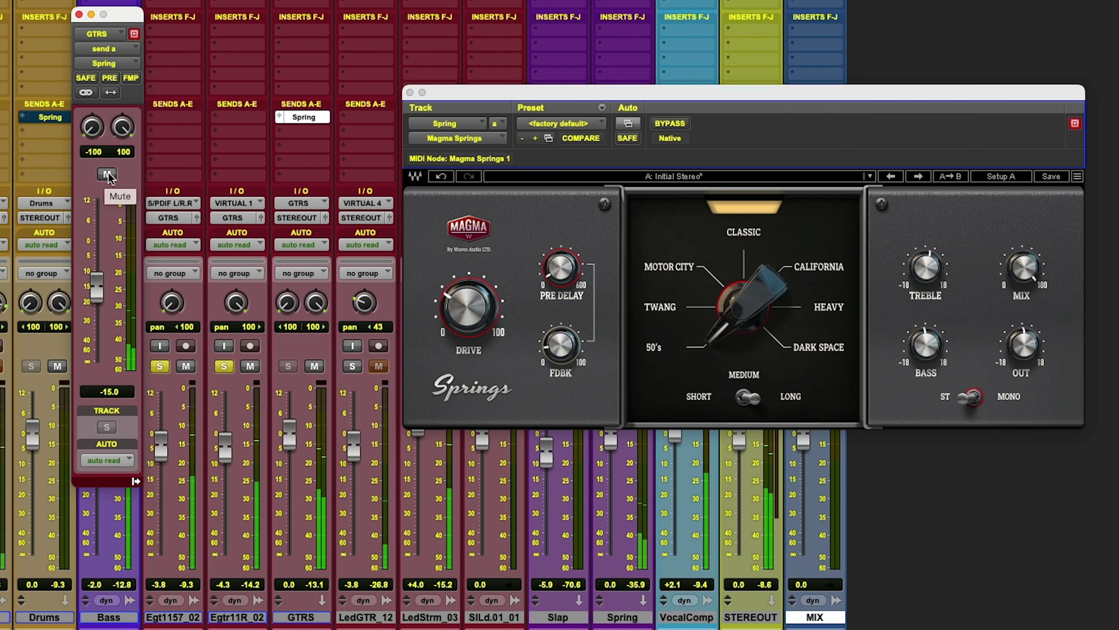
drag(99, 283, 100, 271)
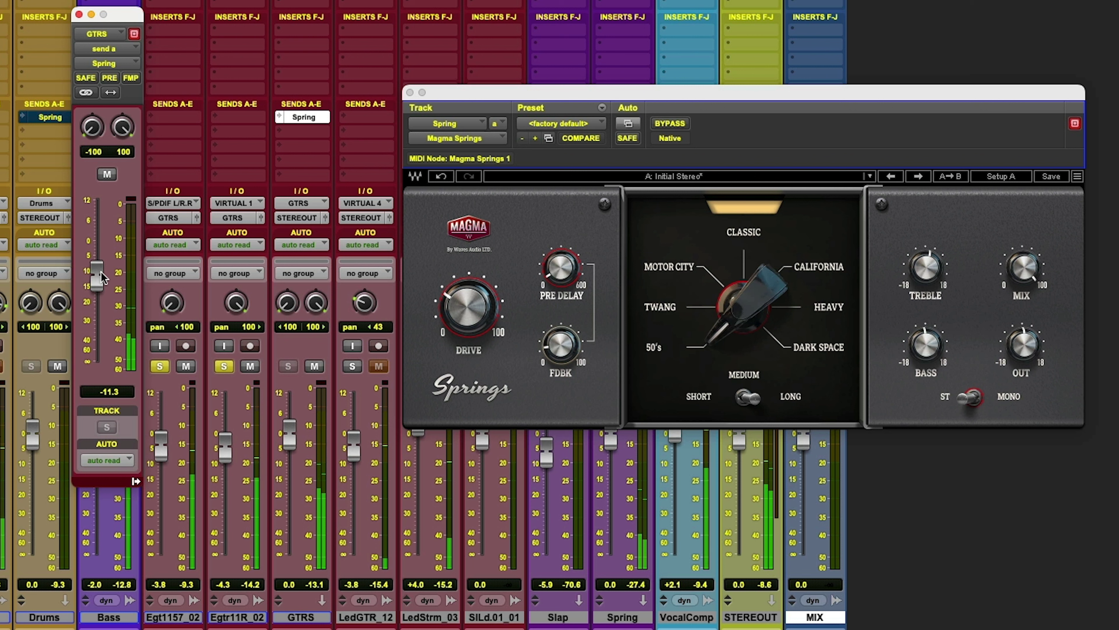
- Try a longer pre-delay on the spring reverb and turn it back down
click(560, 267)
mouse_move(560, 266)
mouse_down()
mouse_move(561, 280)
mouse_move(561, 264)
mouse_up()
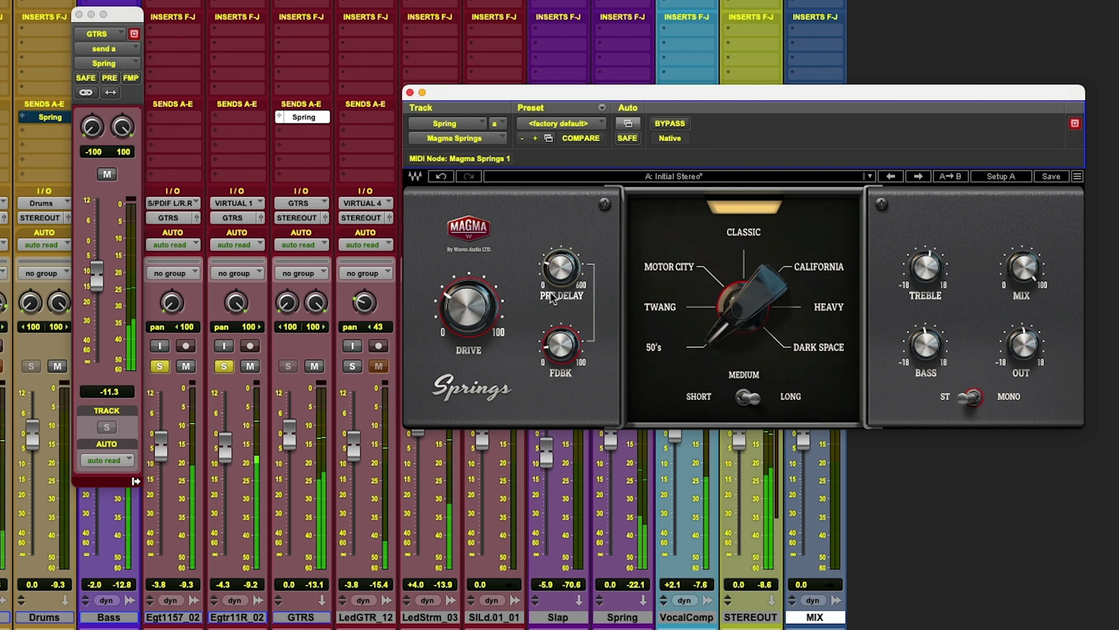
drag(564, 268, 564, 282)
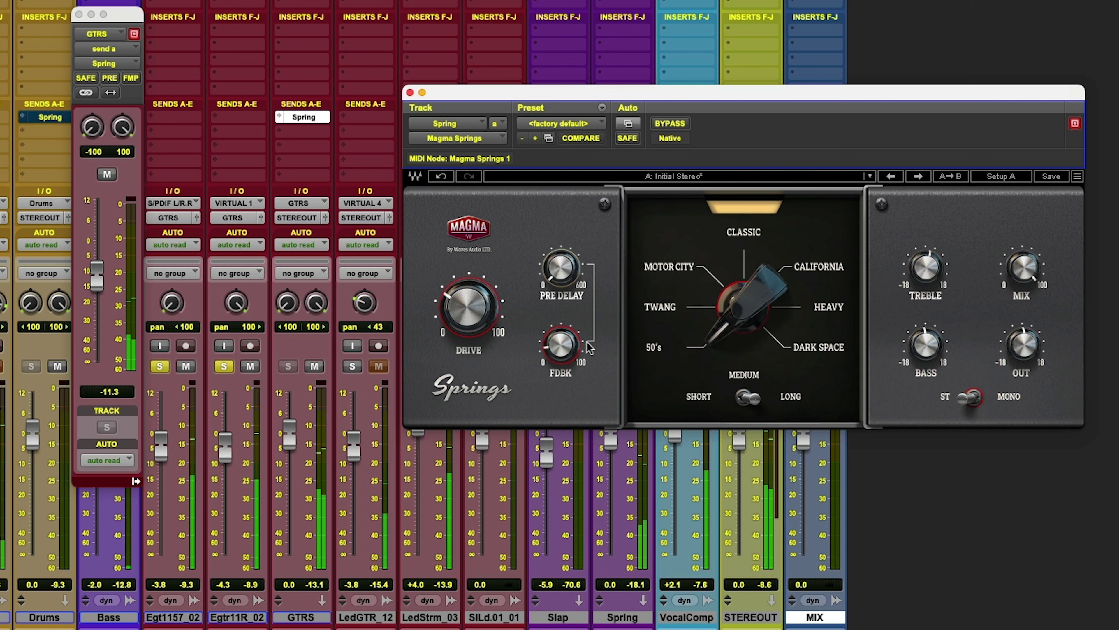
- Audition the Twang, Motor City, Classic, California, Heavy and Dark Space spring types on the guitars
click(661, 310)
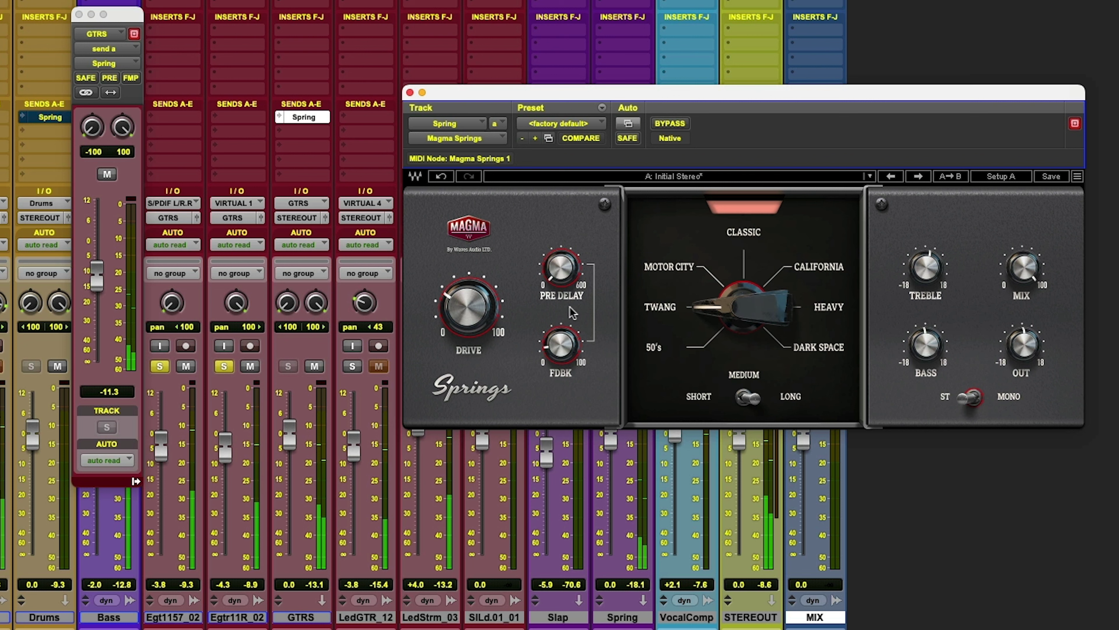
click(679, 263)
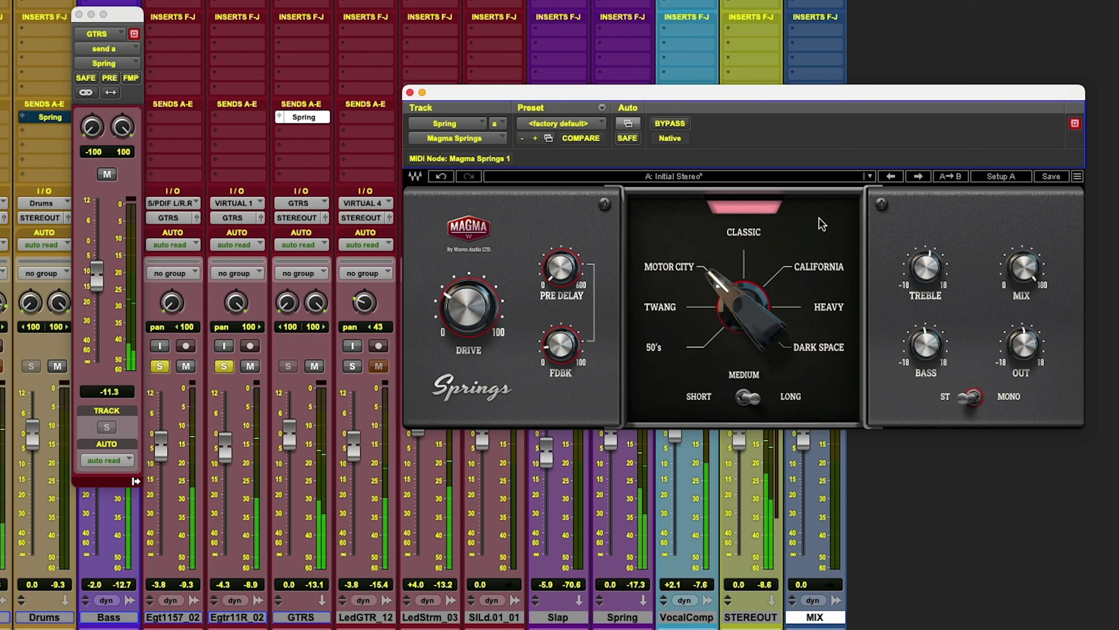
click(745, 232)
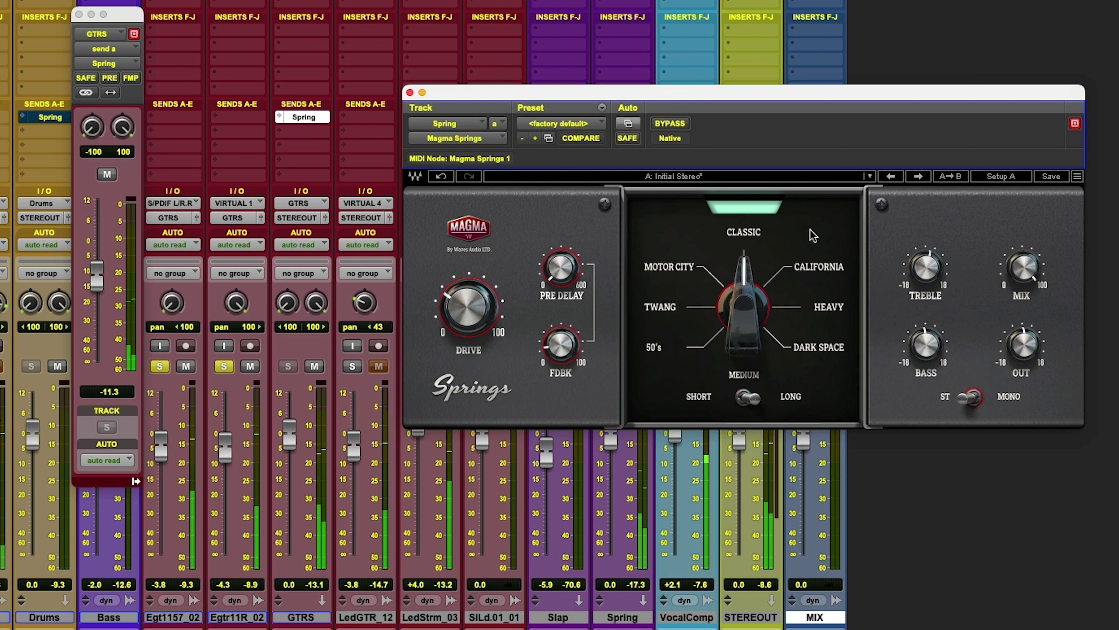
click(823, 264)
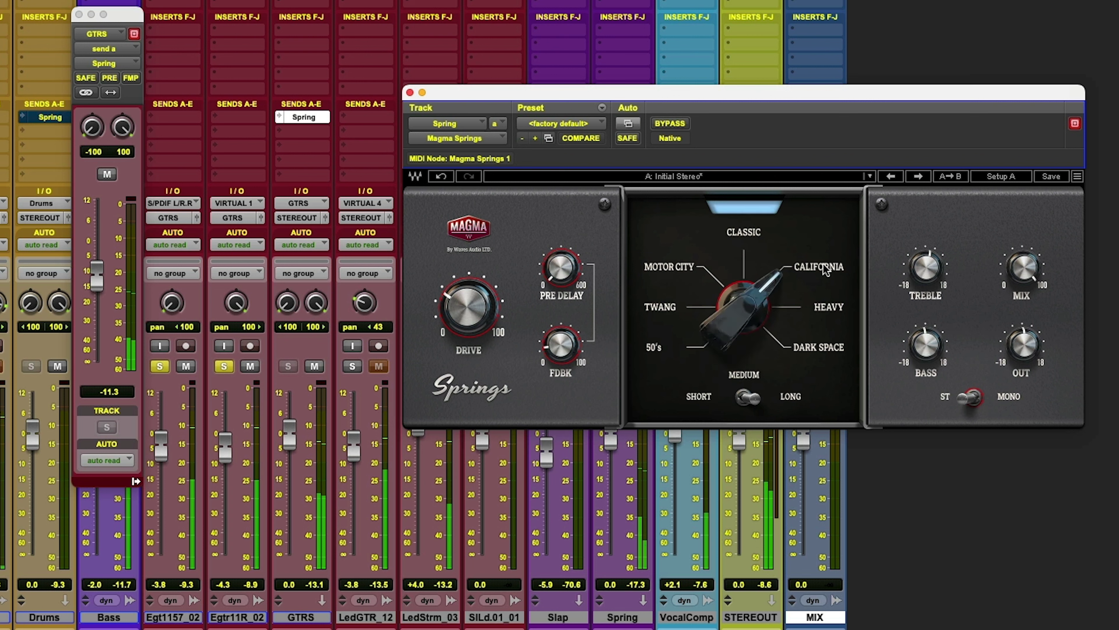
click(827, 314)
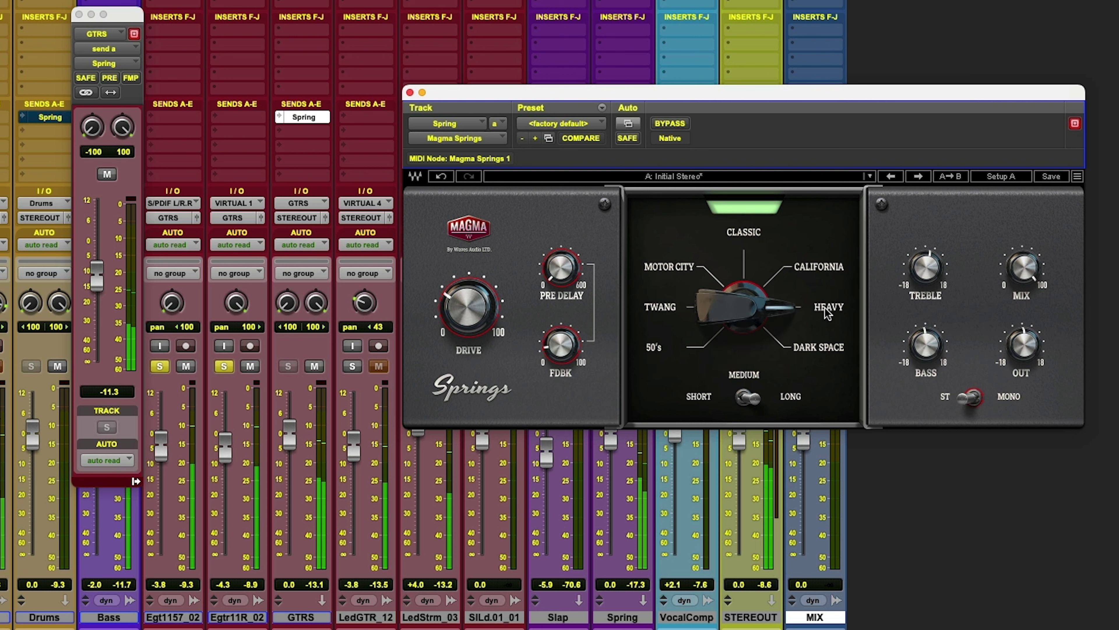
click(816, 349)
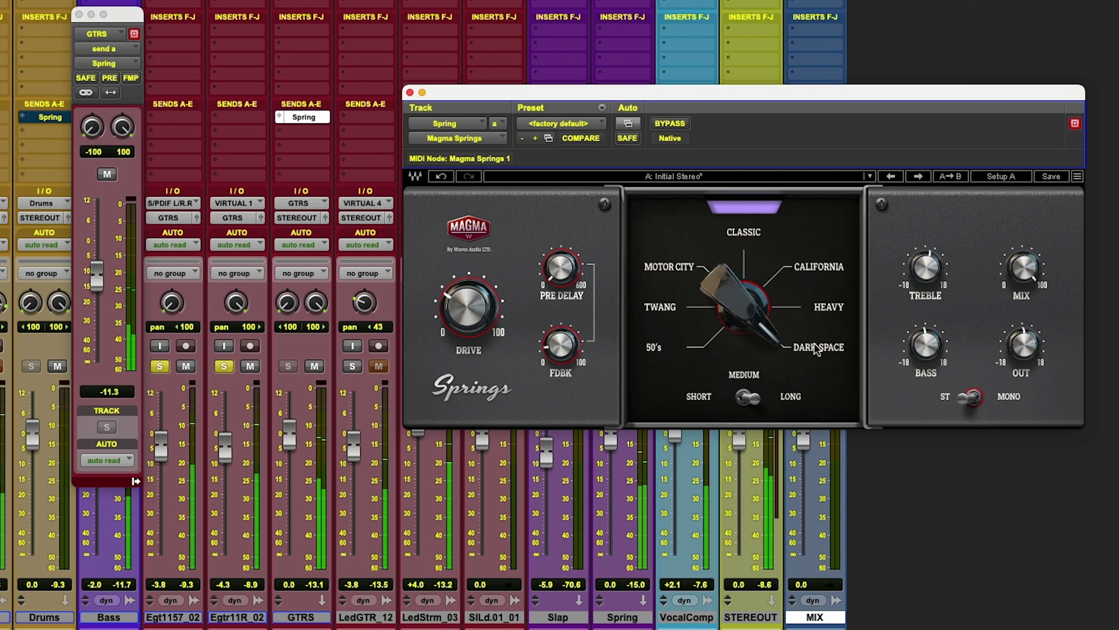
- Compare Classic, Twang and California once more on the guitars and settle on the Classic spring type
click(754, 234)
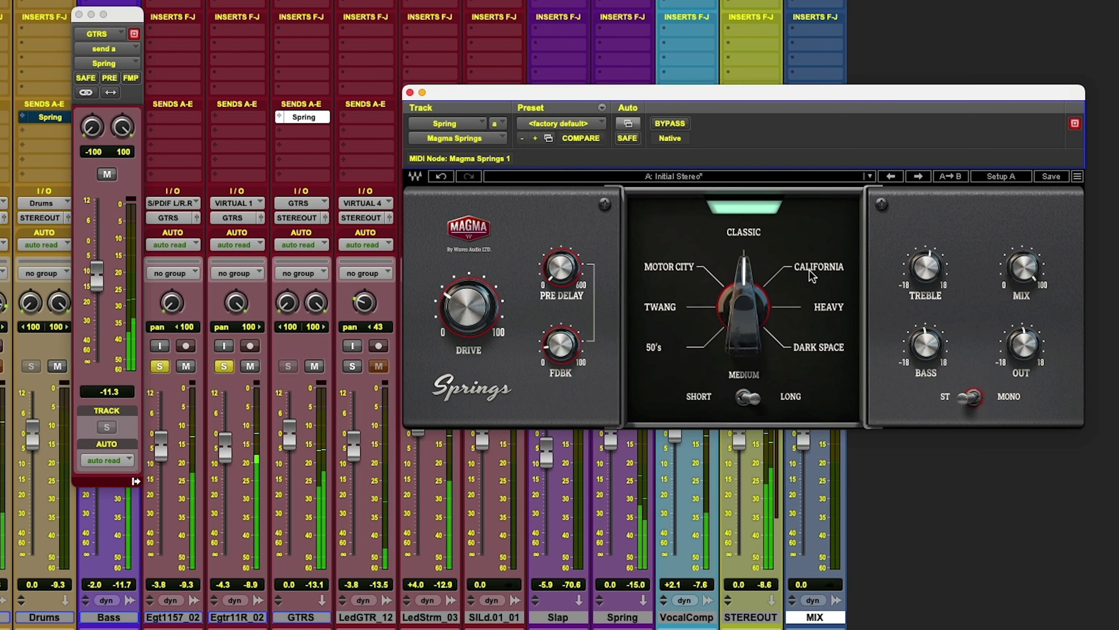
click(658, 309)
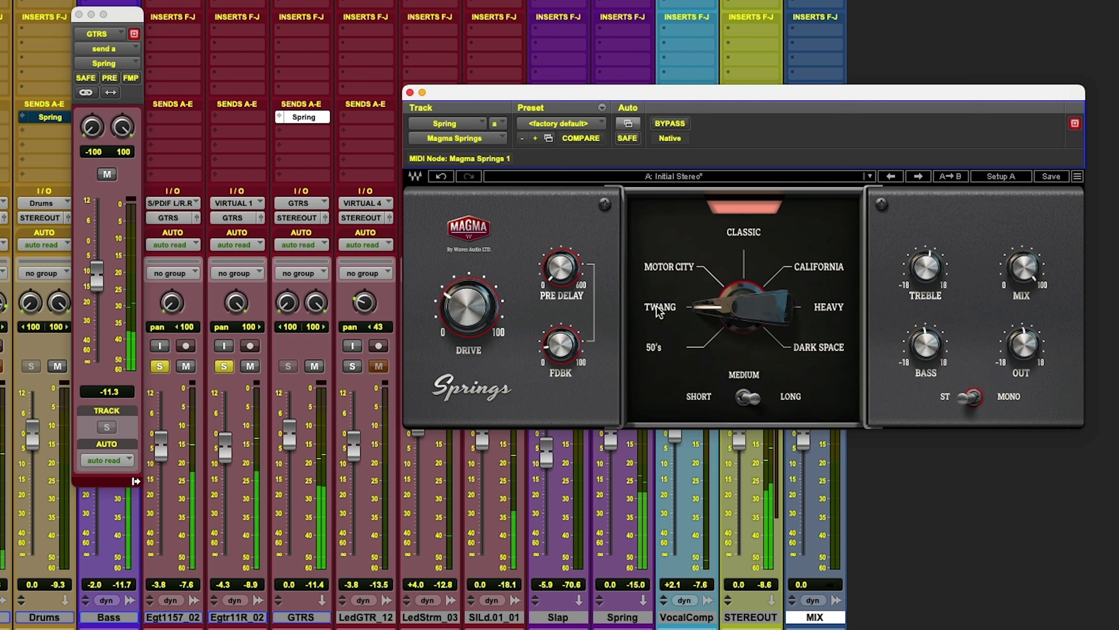
click(815, 271)
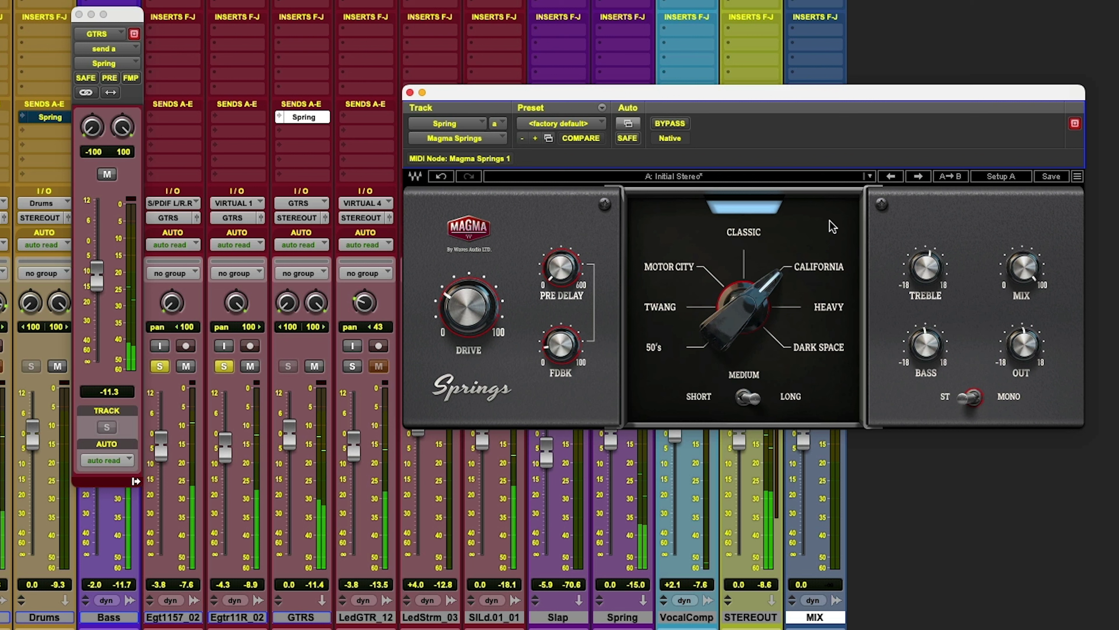
click(738, 235)
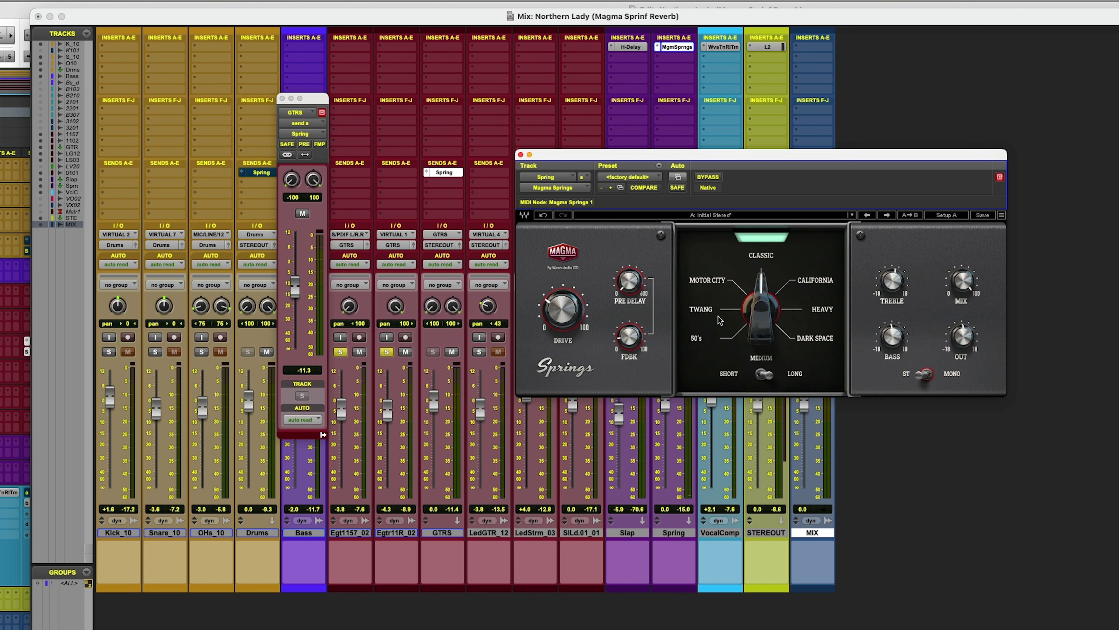
- Compare the guitars with and without reverb by toggling the mute of the GTRS Spring send during playback
mouse_move(626, 290)
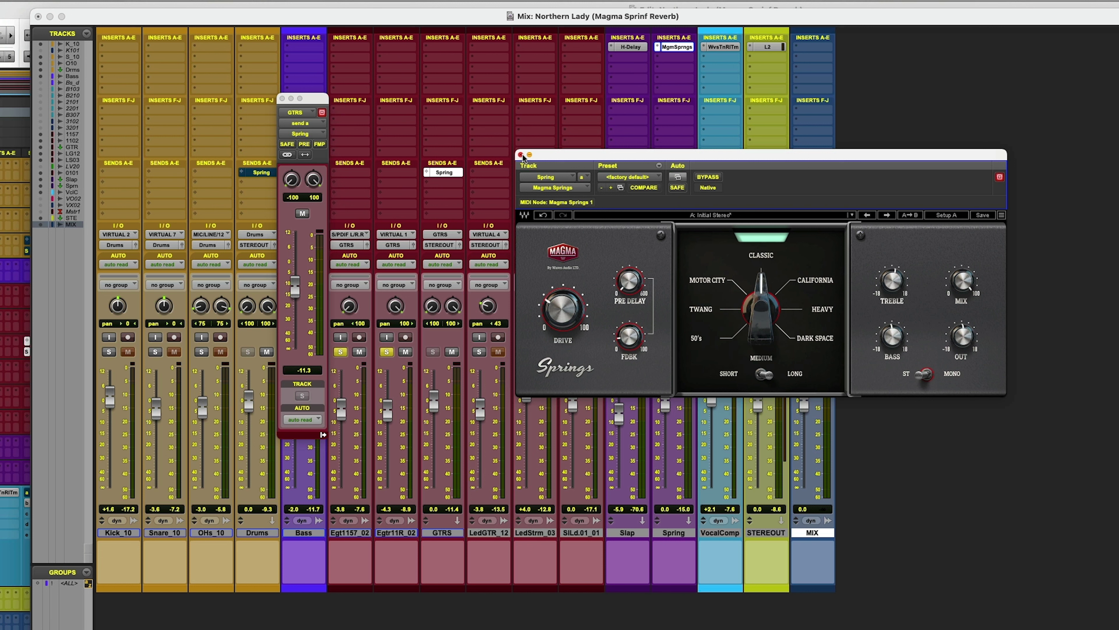
super+click(452, 172)
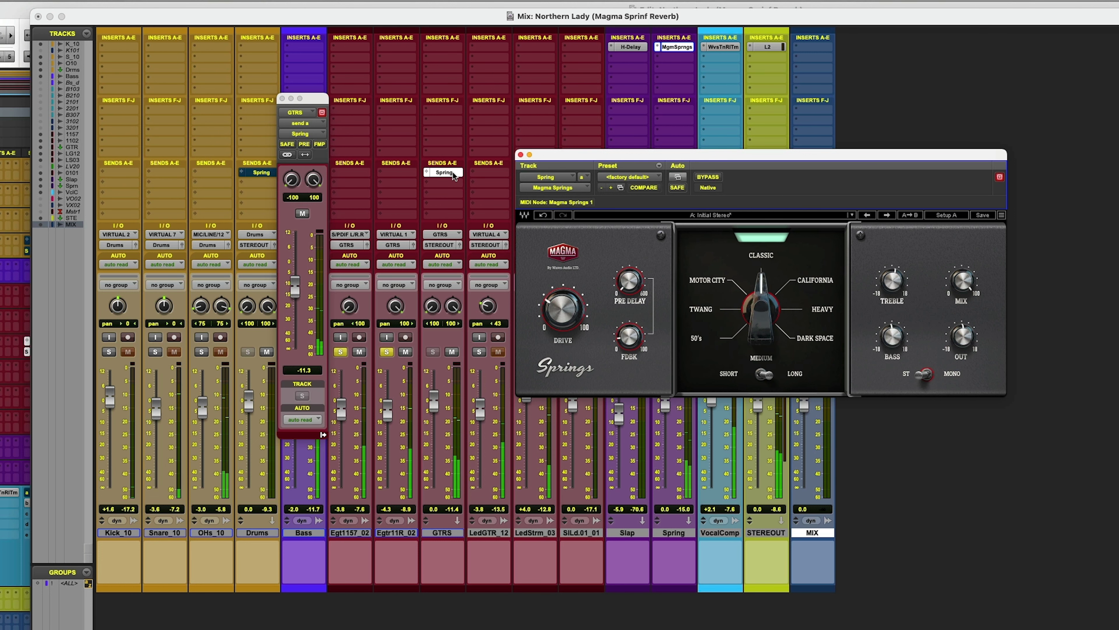
click(369, 119)
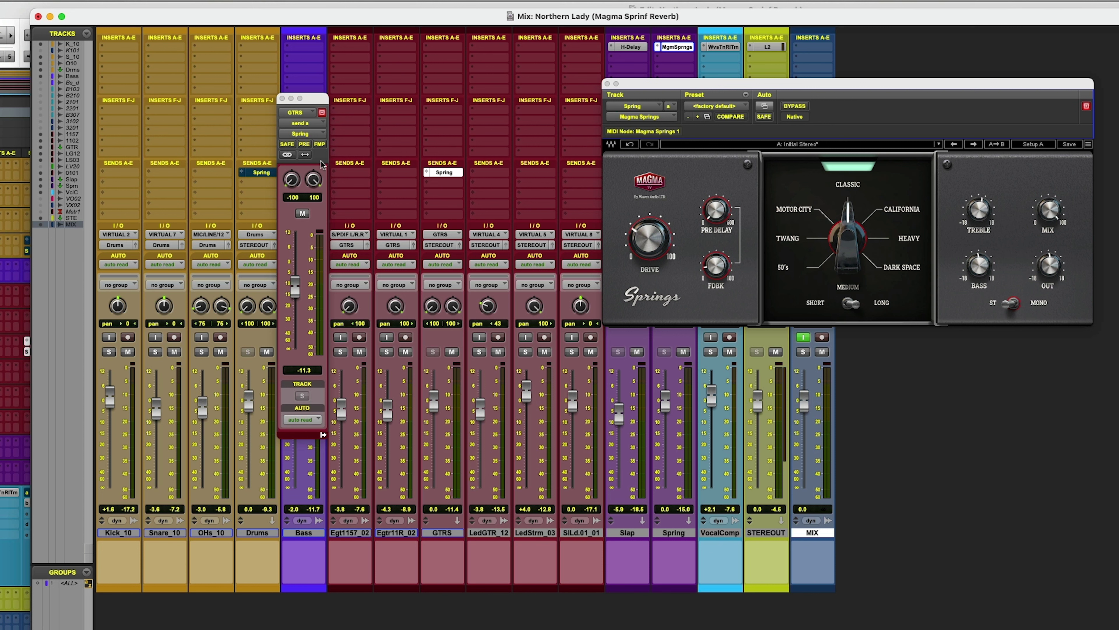
- Switch from the GTRS send to the Drums Spring send and compare the drums with and without reverb by toggling its mute
click(284, 99)
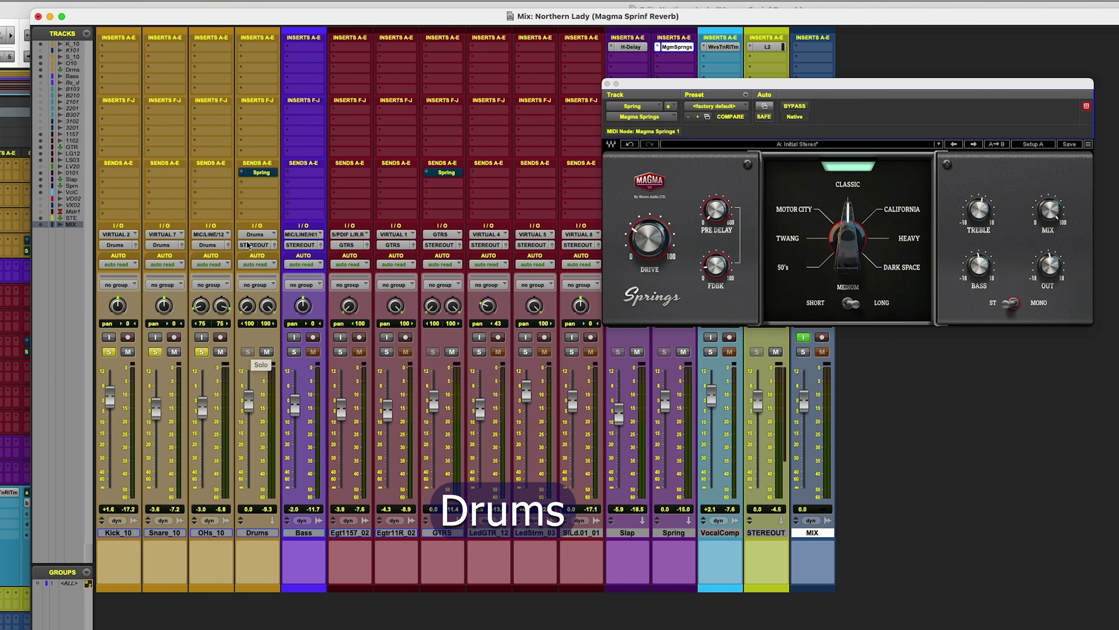
click(259, 171)
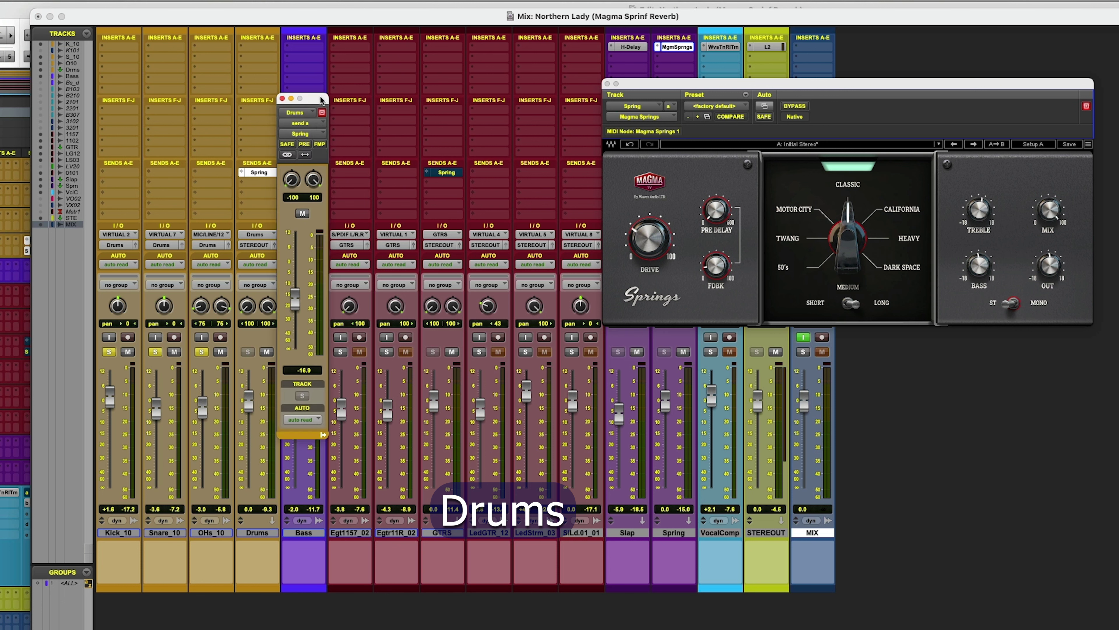
drag(321, 99, 373, 100)
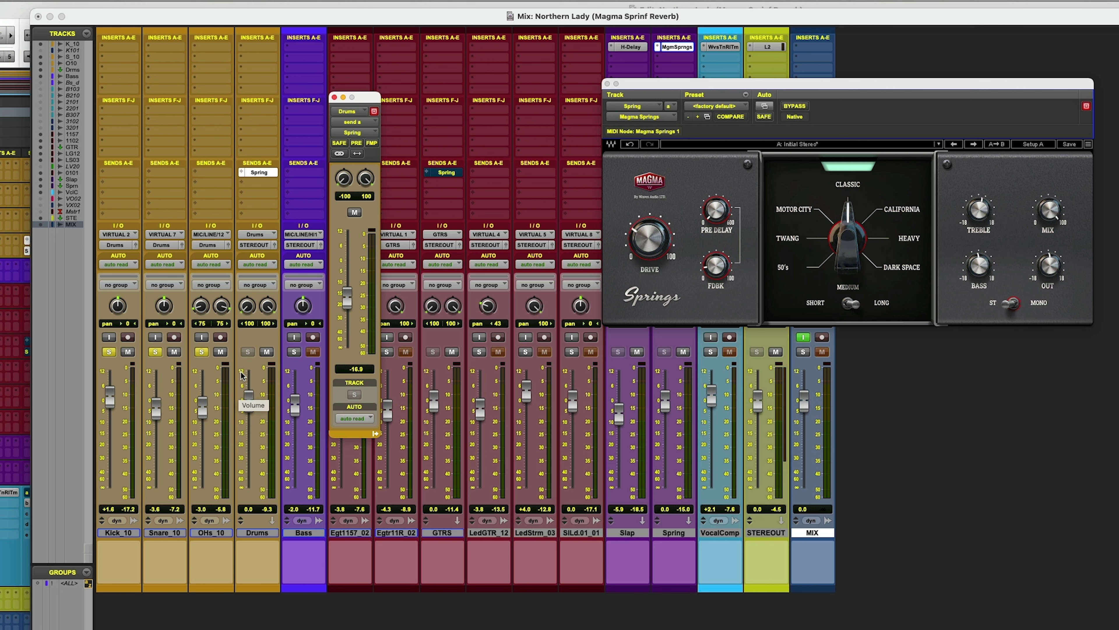
click(354, 213)
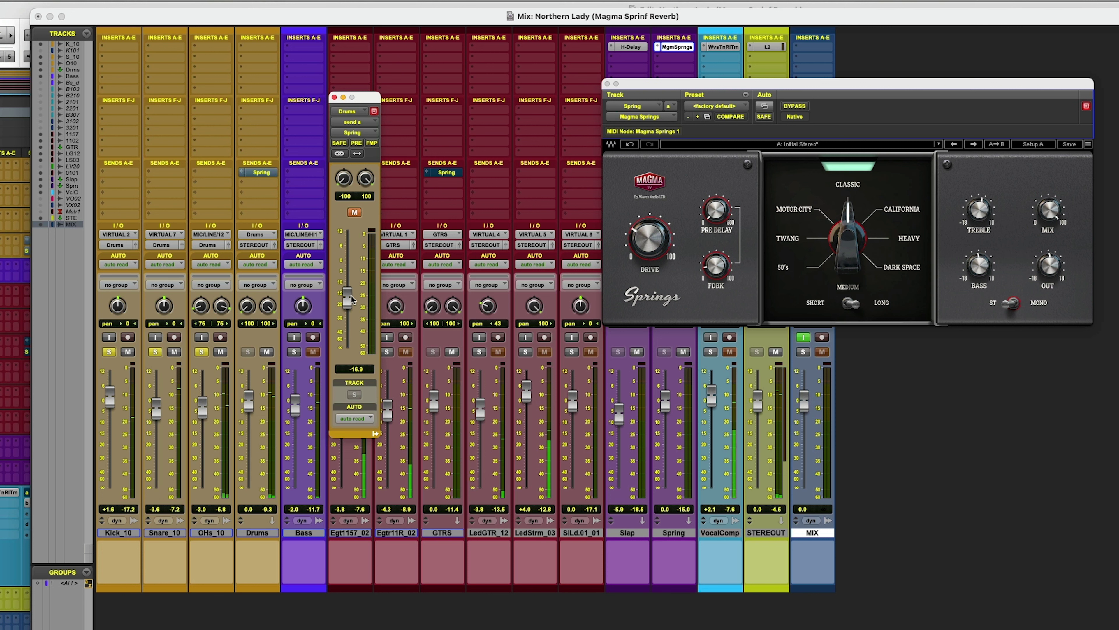
click(355, 213)
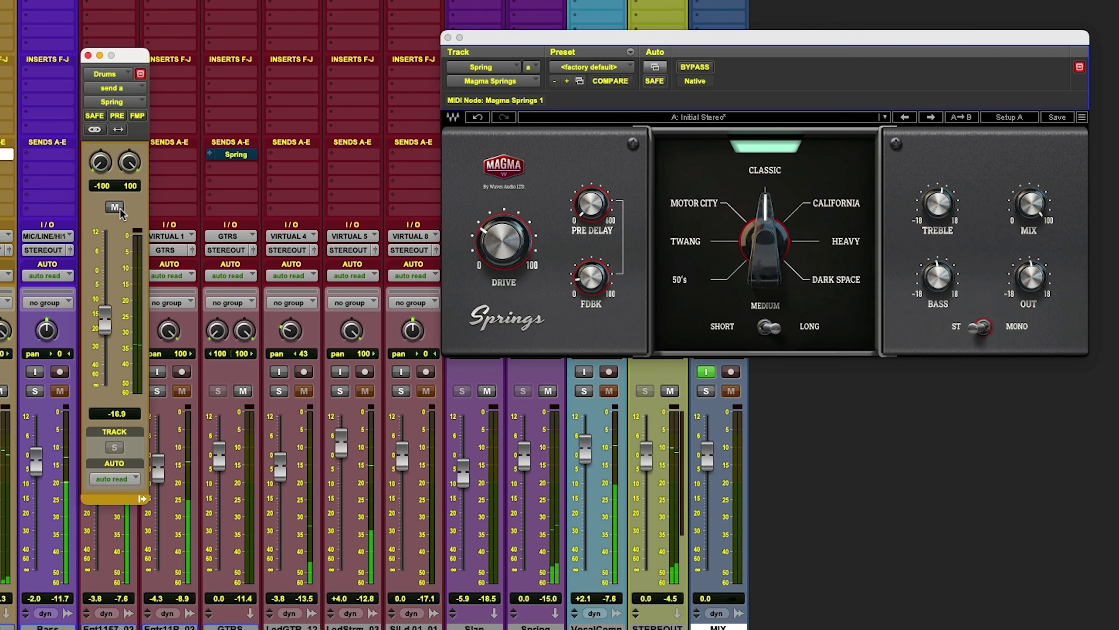
- Check the spring reverb's feedback and drive settings and try a different pre-delay on the drums
click(591, 277)
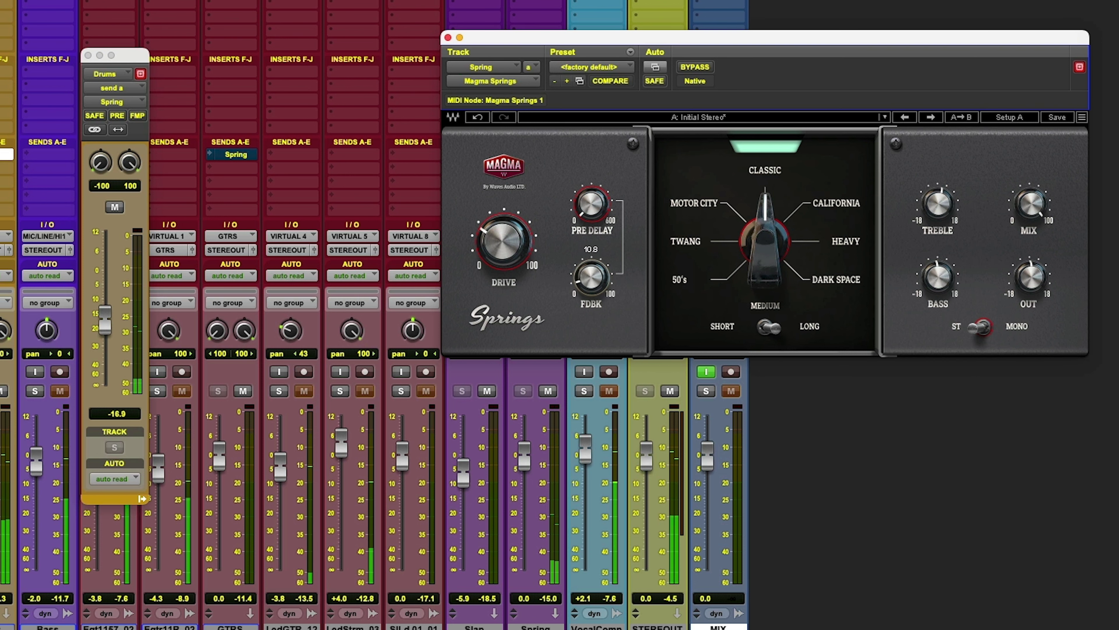
mouse_move(504, 240)
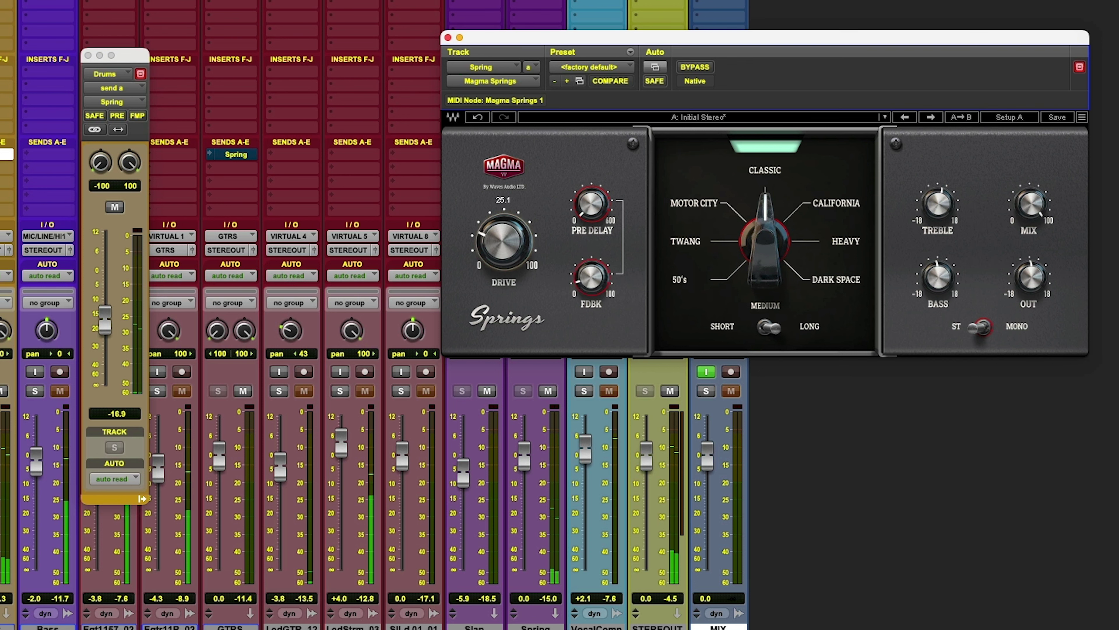
mouse_move(591, 203)
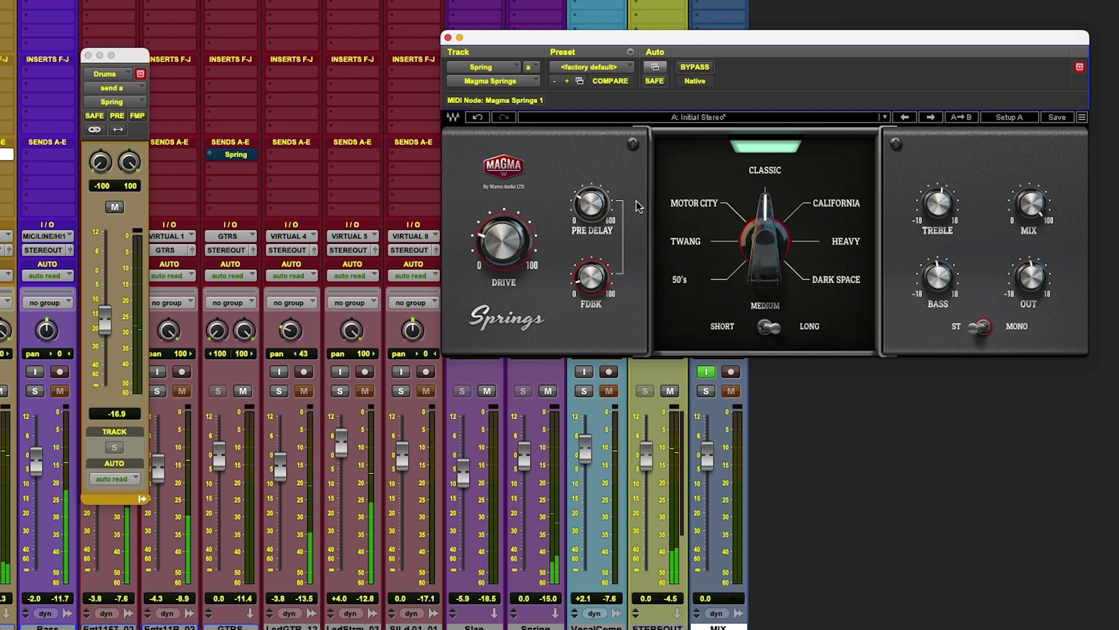
drag(591, 203, 591, 240)
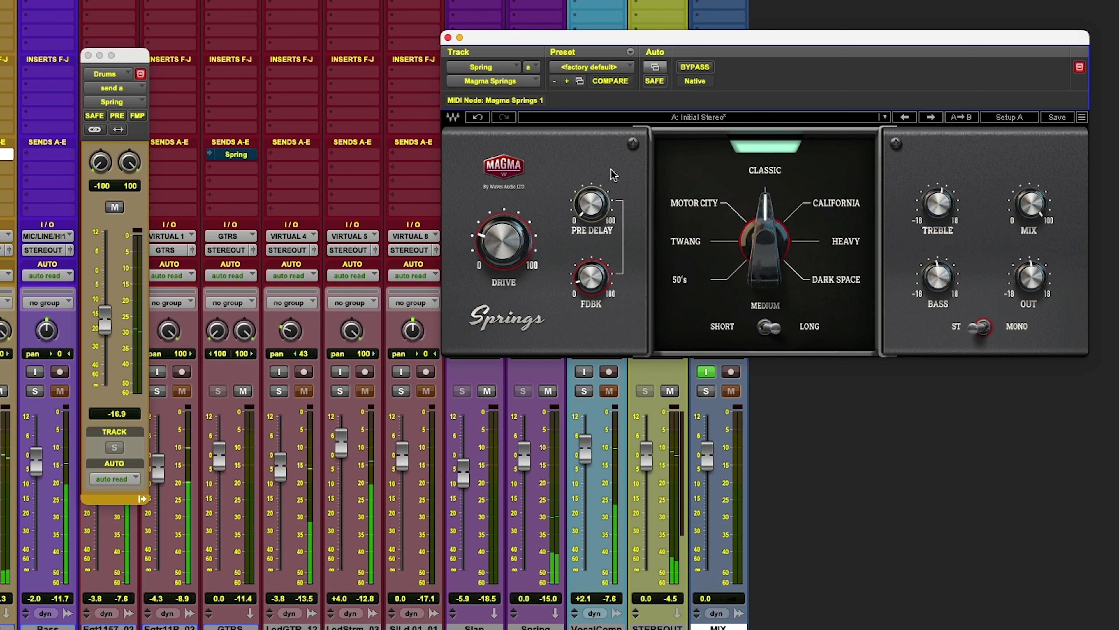
- Audition the 50's, Twang, Motor City, Classic, California, Heavy and Dark Space spring types on the drums
click(681, 282)
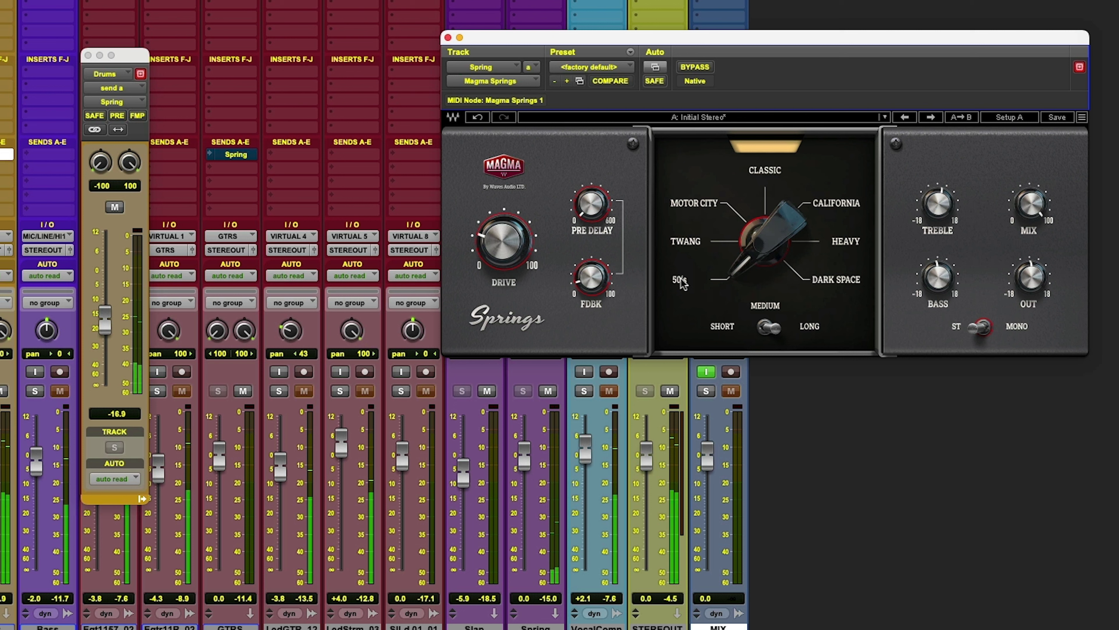
click(687, 243)
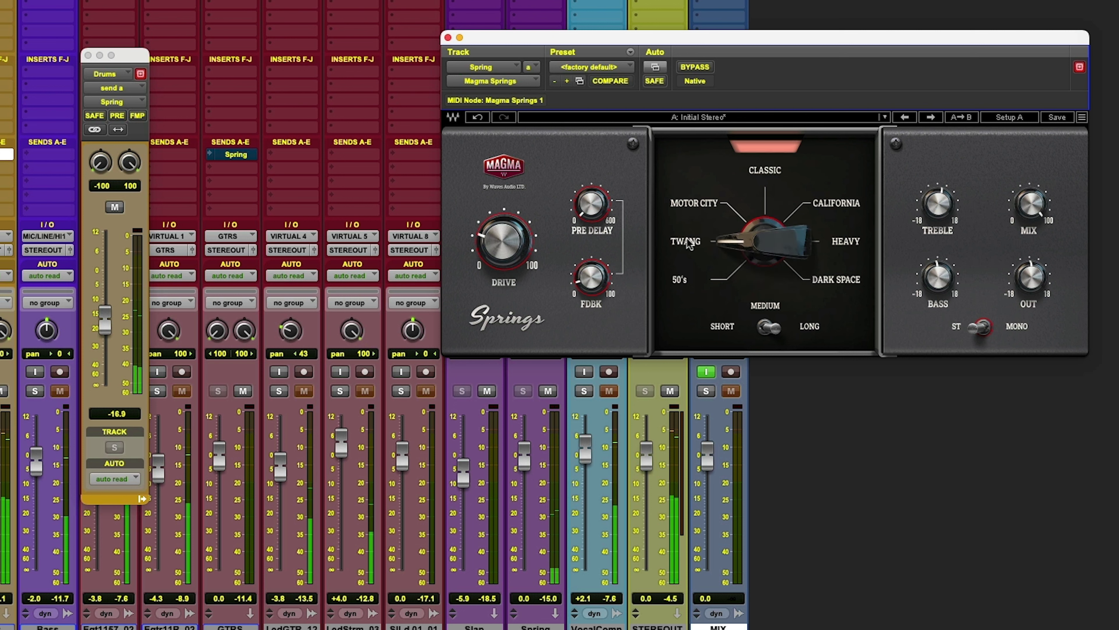
click(695, 203)
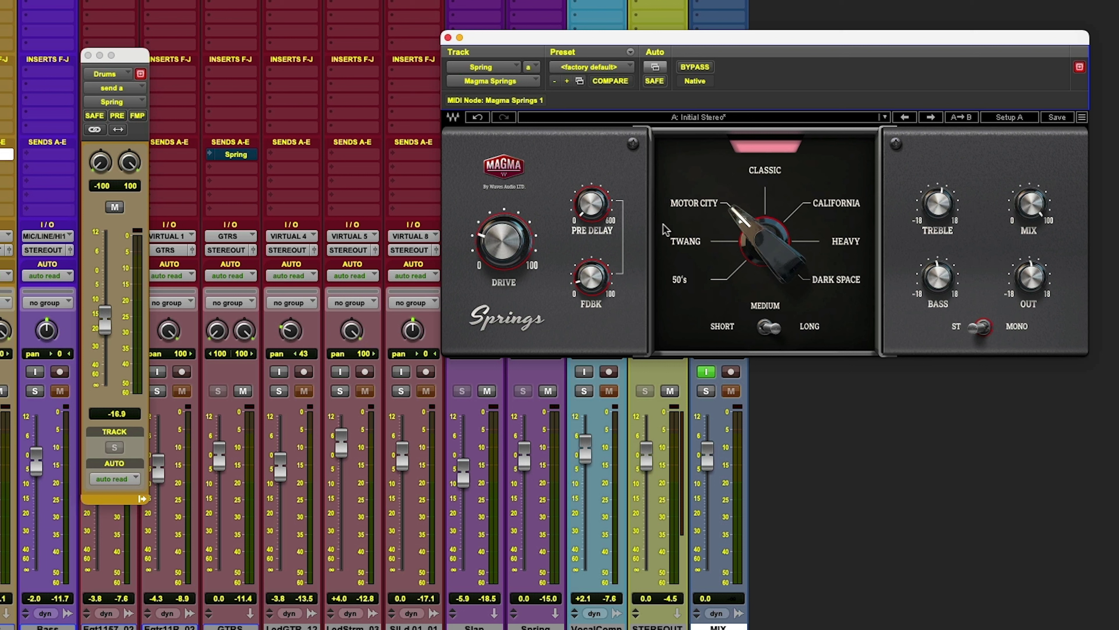
click(768, 170)
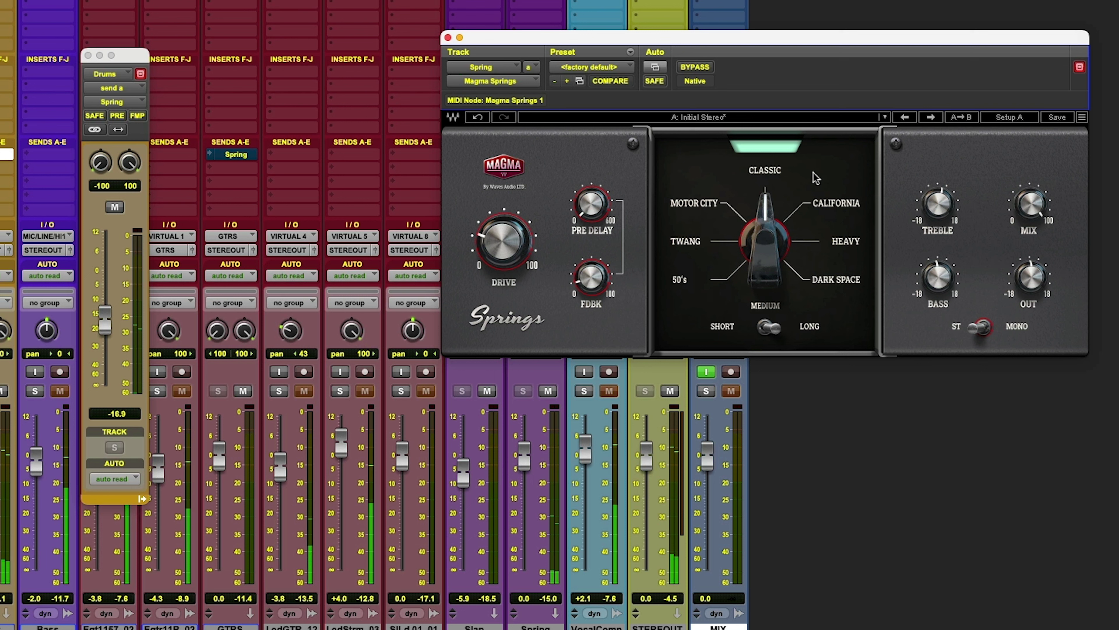
click(834, 199)
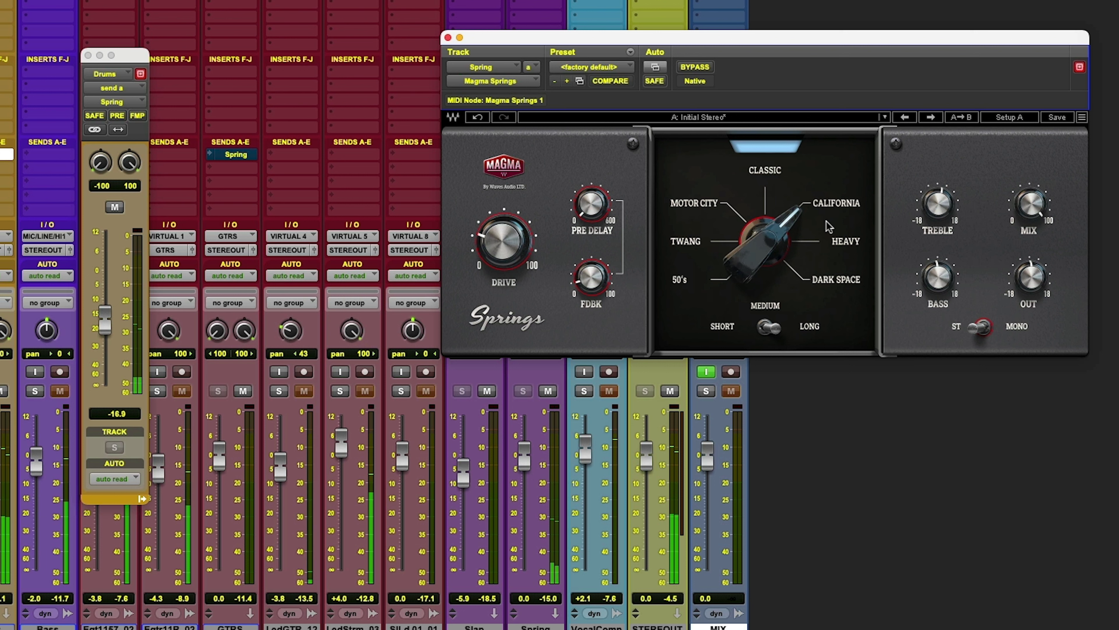
click(843, 246)
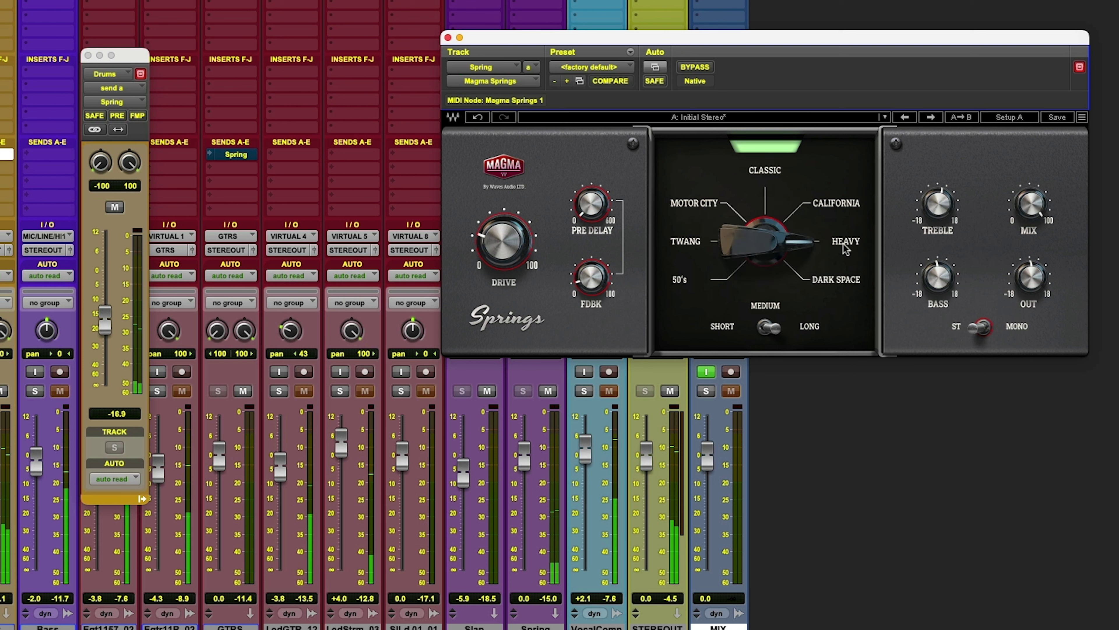
click(837, 283)
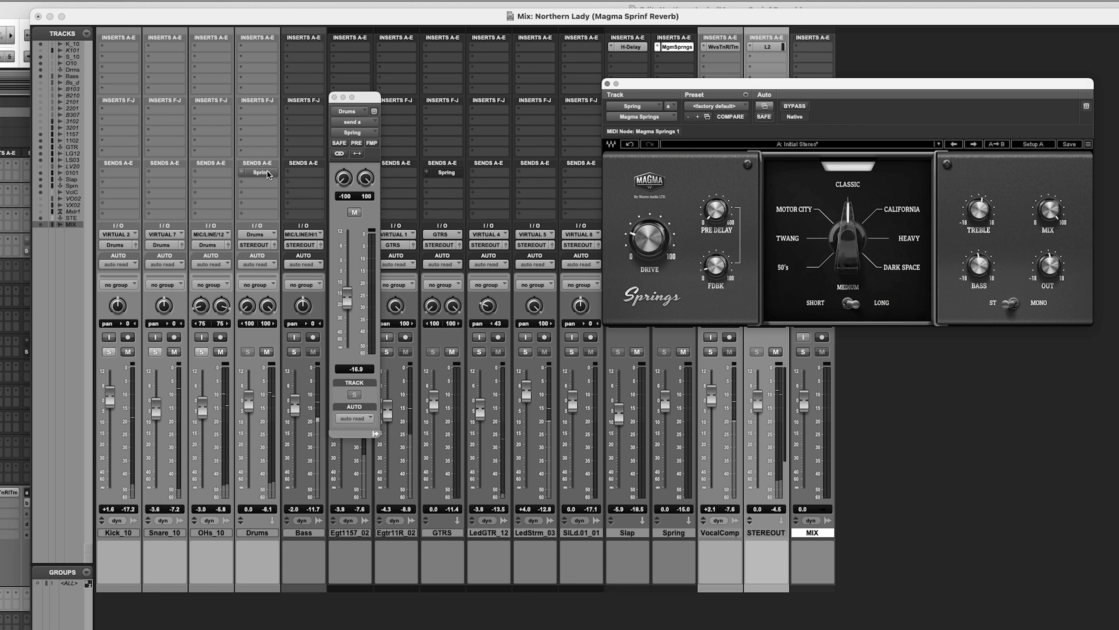
- Toggle the mute of the Drums Spring send for one more comparison and close its send window
click(268, 171)
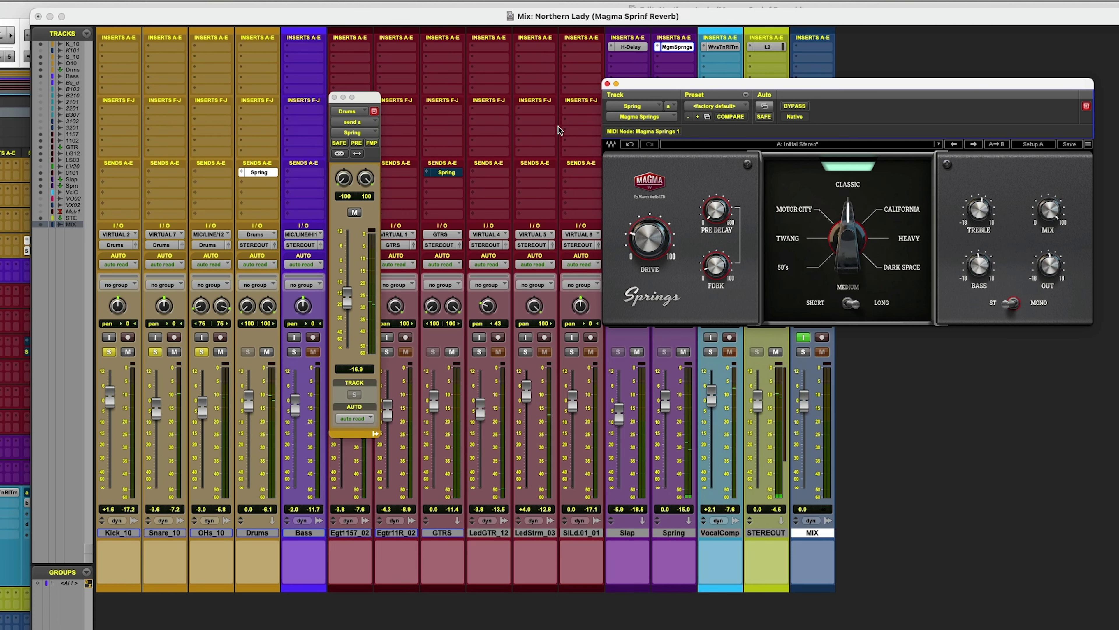
click(334, 97)
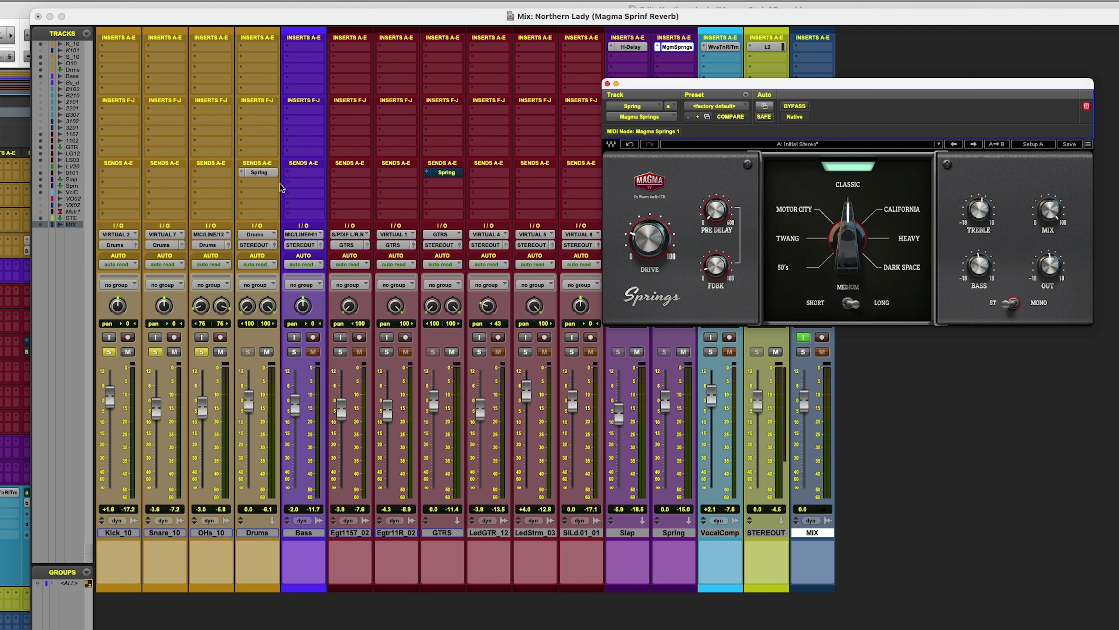
click(260, 172)
- Unsolo the Kick, Snare and OHs tracks and move the Magma Springs window clear of the VocalComp channel
drag(646, 84, 159, 125)
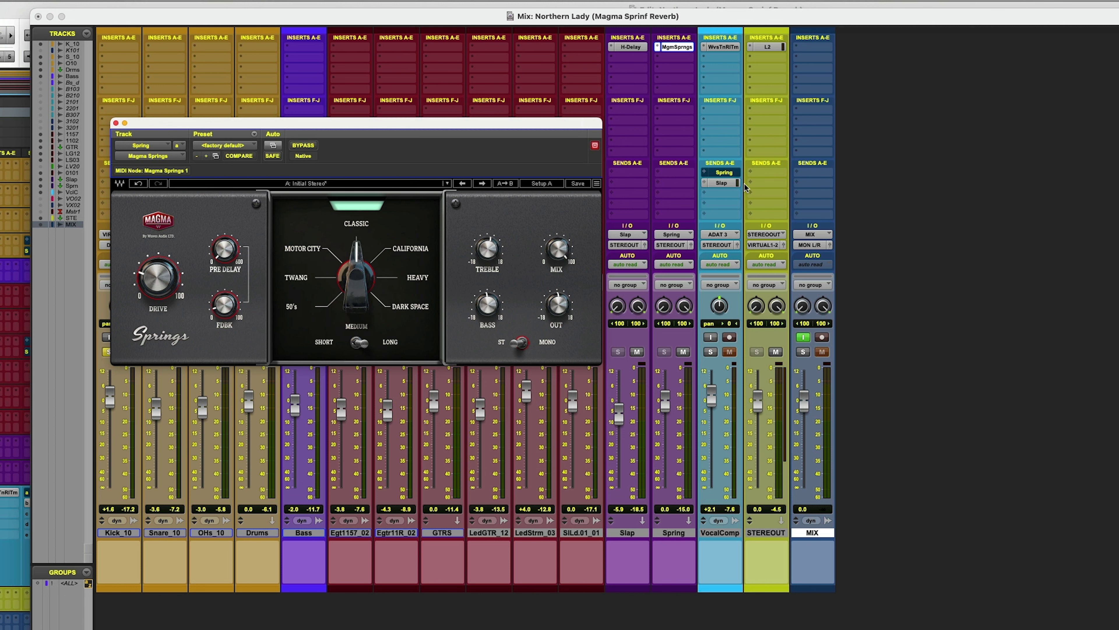
drag(447, 123, 512, 83)
click(109, 351)
click(156, 351)
click(202, 351)
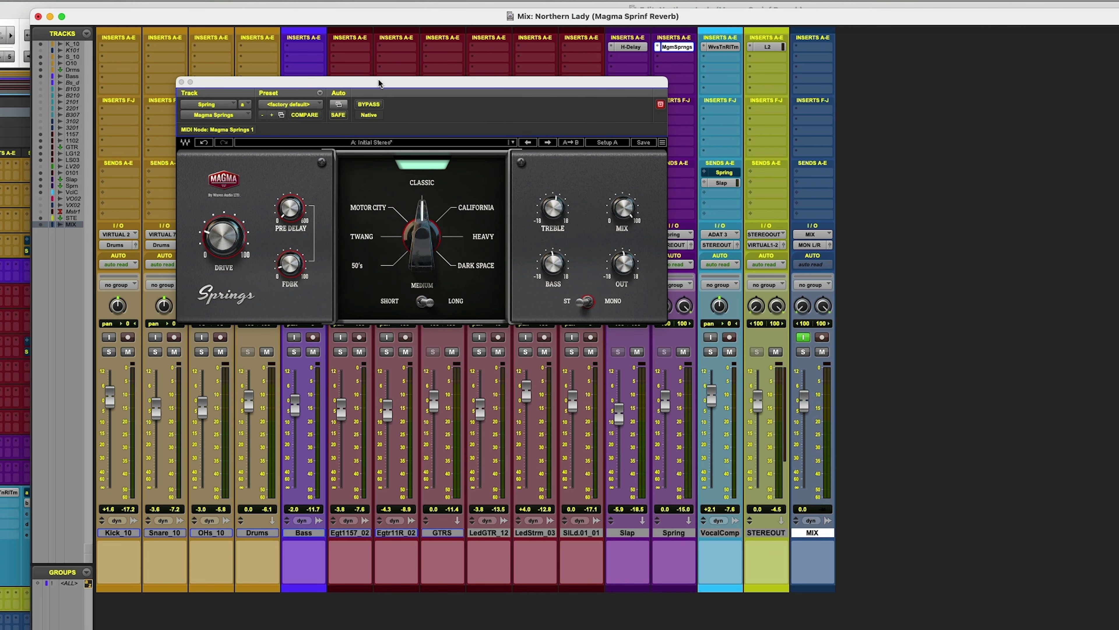
drag(379, 83, 307, 170)
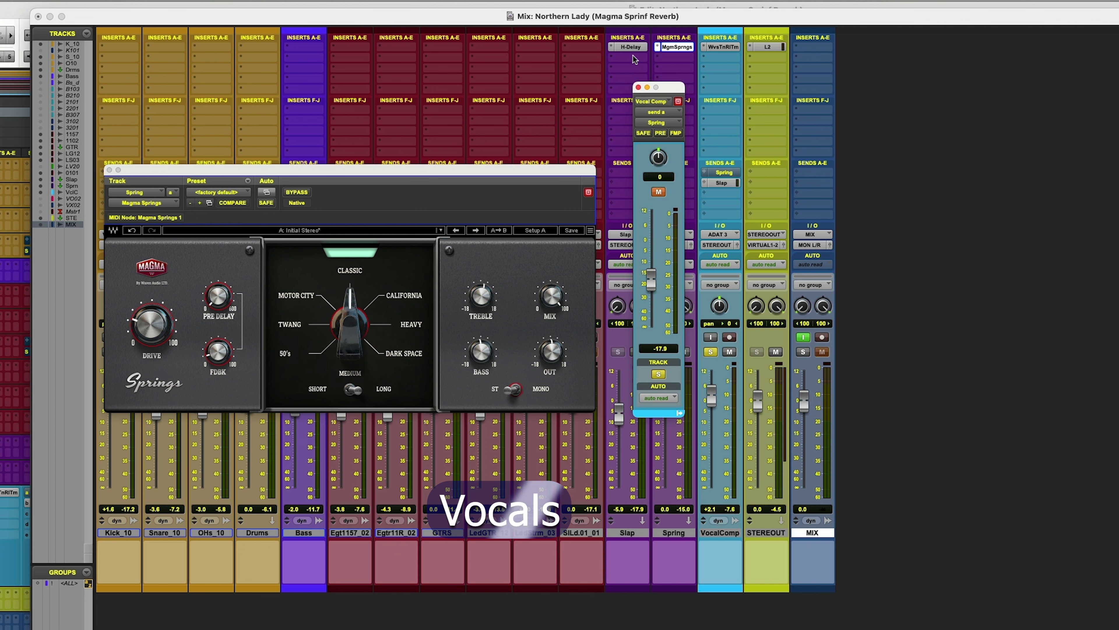
- Unmute the vocal's Spring send and set the spring length to Medium
click(659, 193)
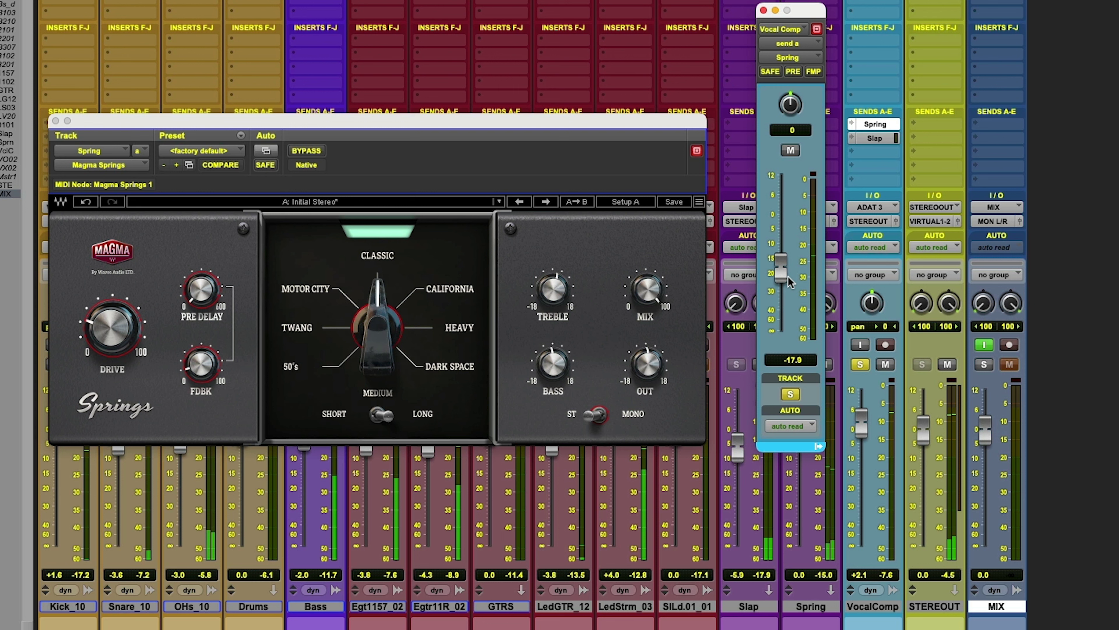
click(394, 394)
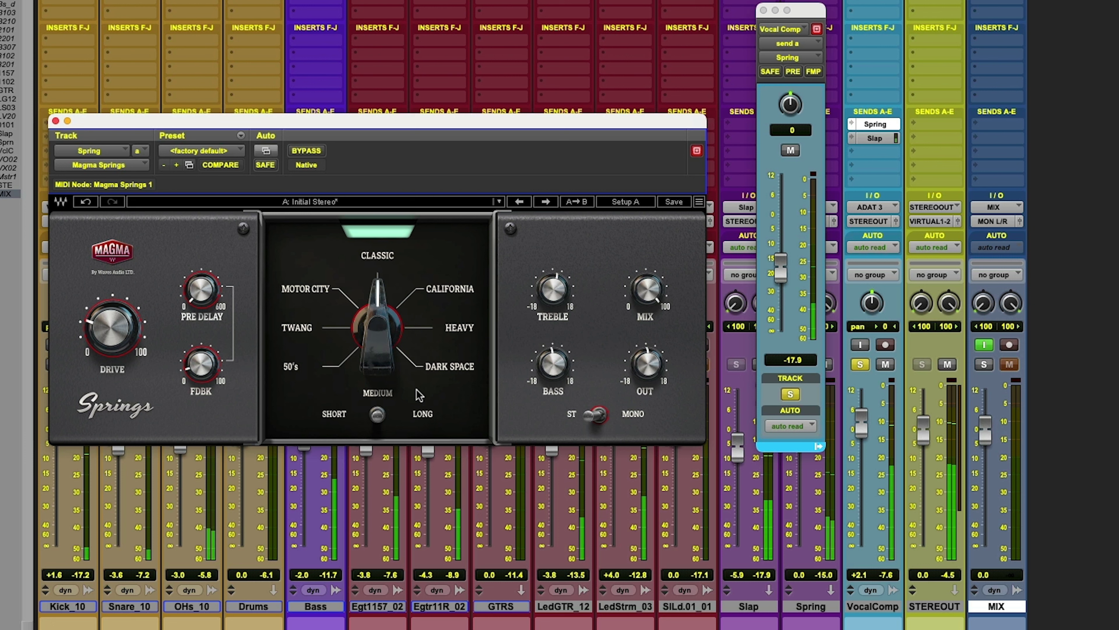
- Audition the 50's, Twang and Motor City springs on the vocals, comparing the Short and Medium lengths on Motor City
click(299, 368)
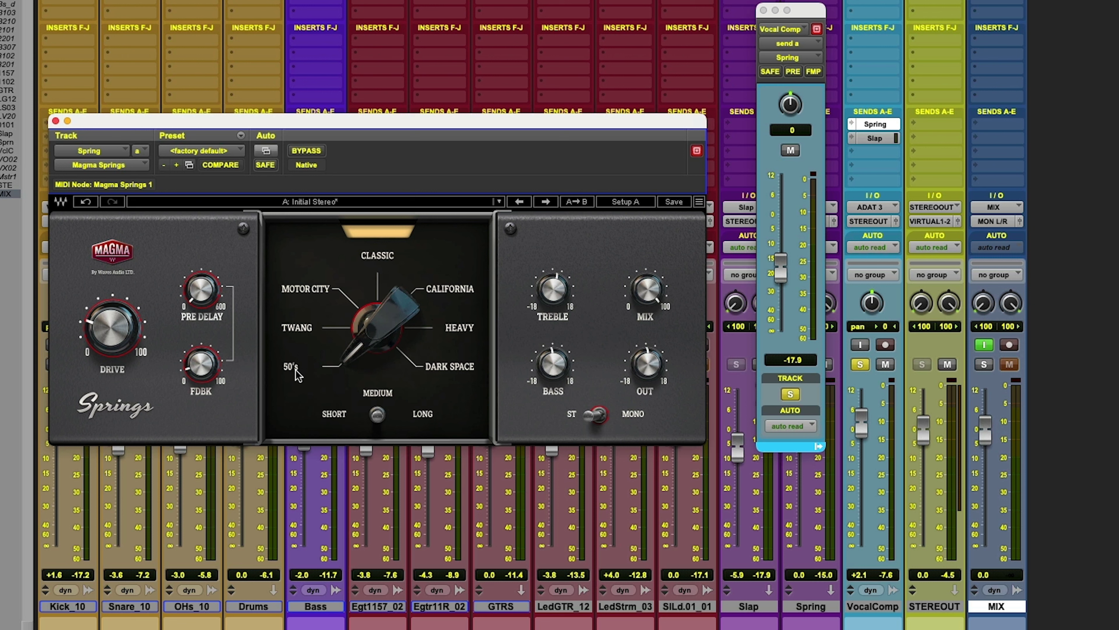
click(308, 329)
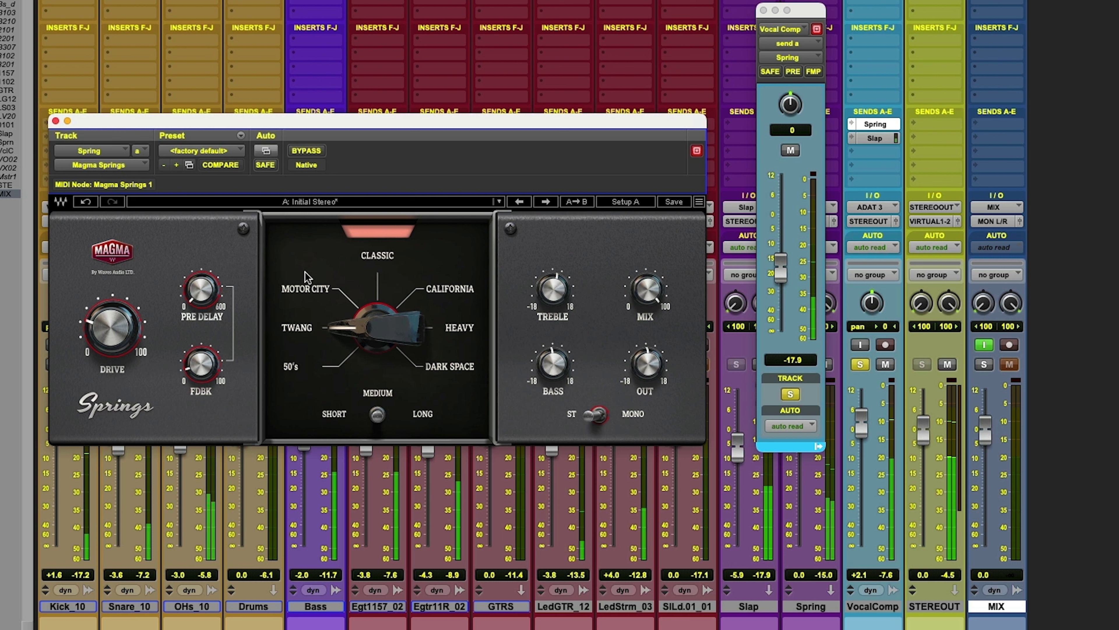
click(306, 287)
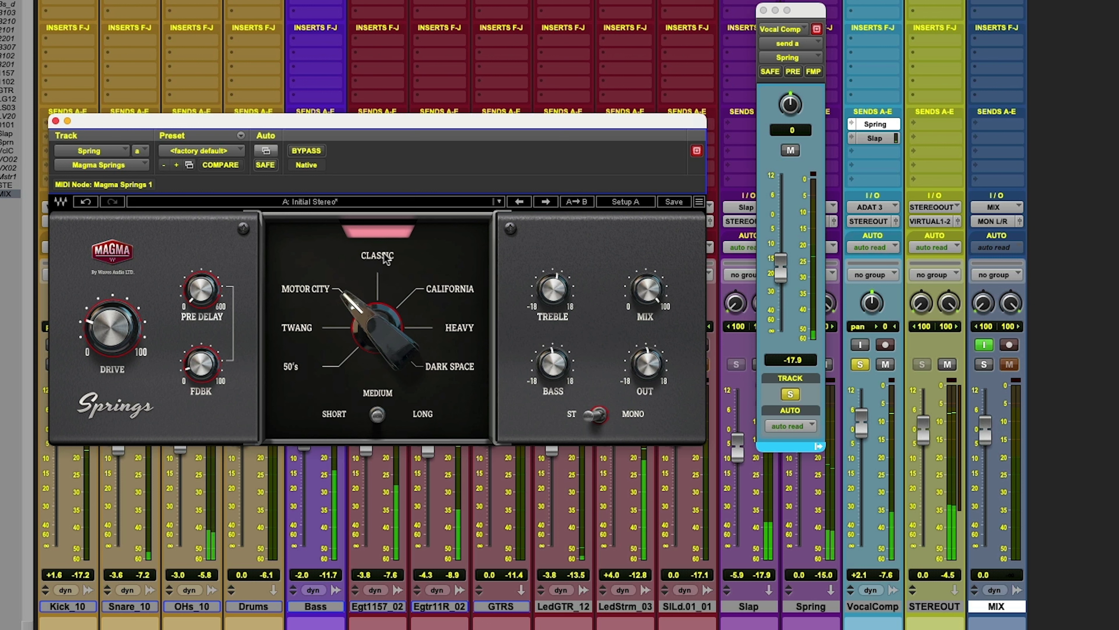
click(341, 415)
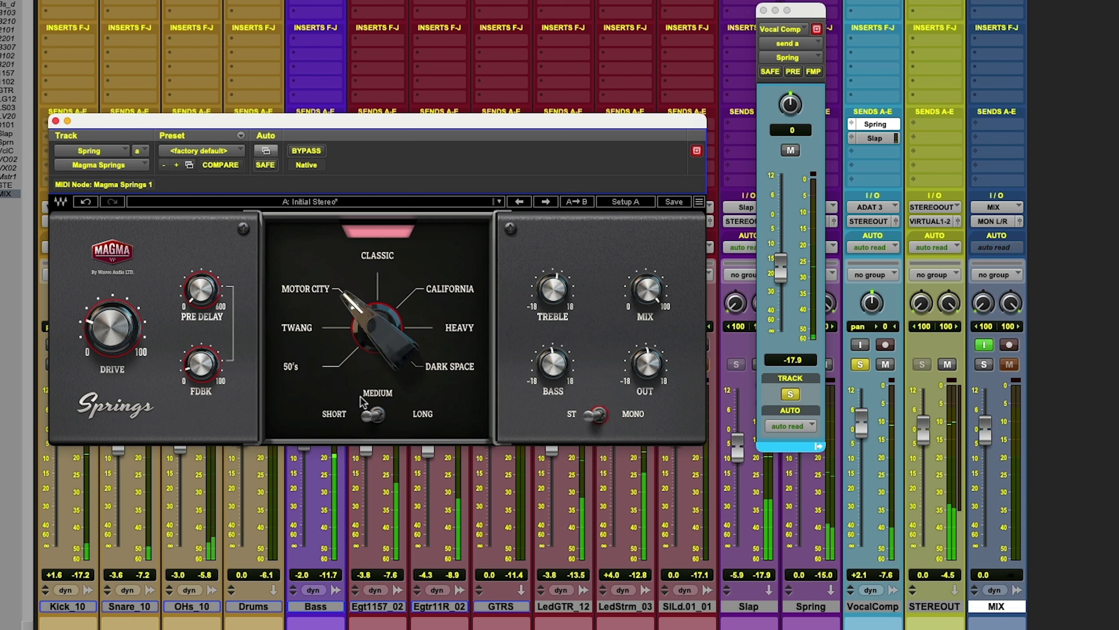
click(377, 393)
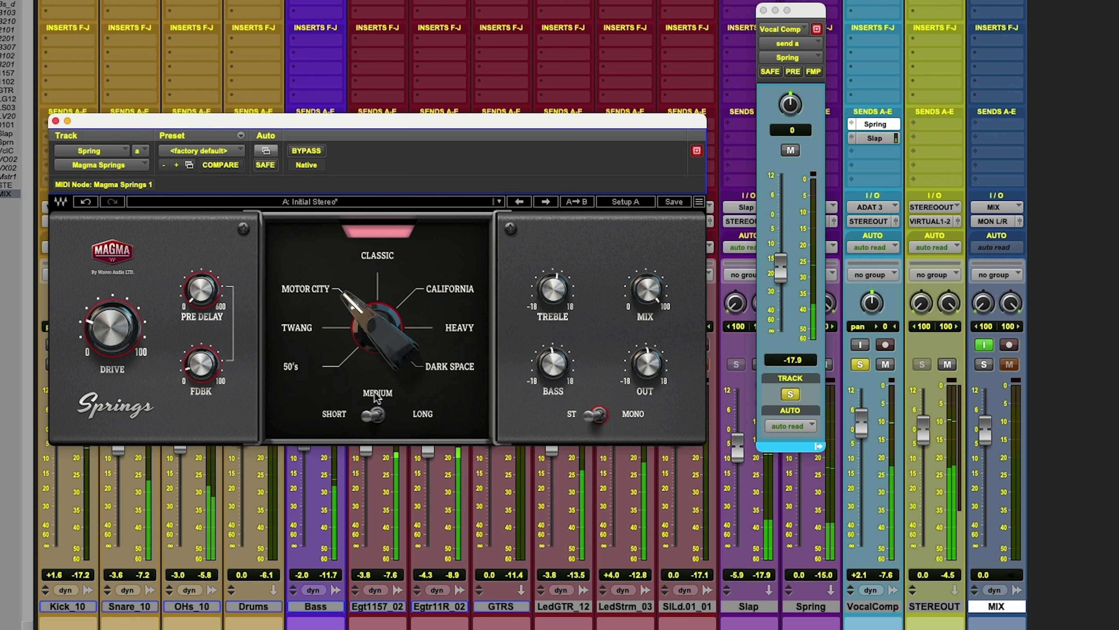
- Audition the Classic and California springs on the vocals, switching the length to Short and back to Medium
click(394, 261)
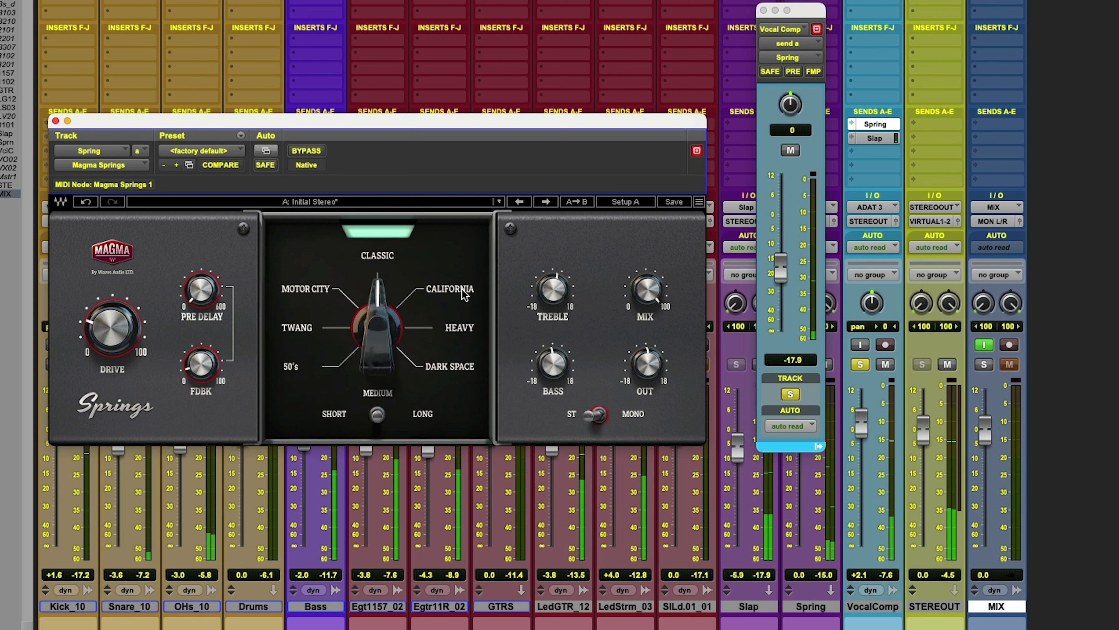
click(335, 415)
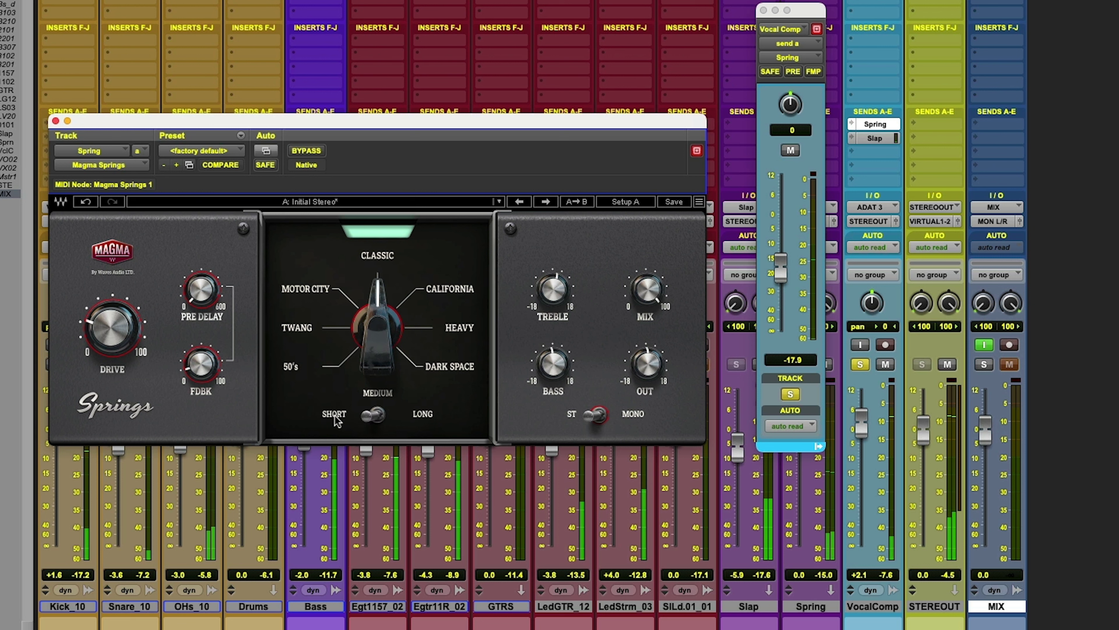
click(444, 291)
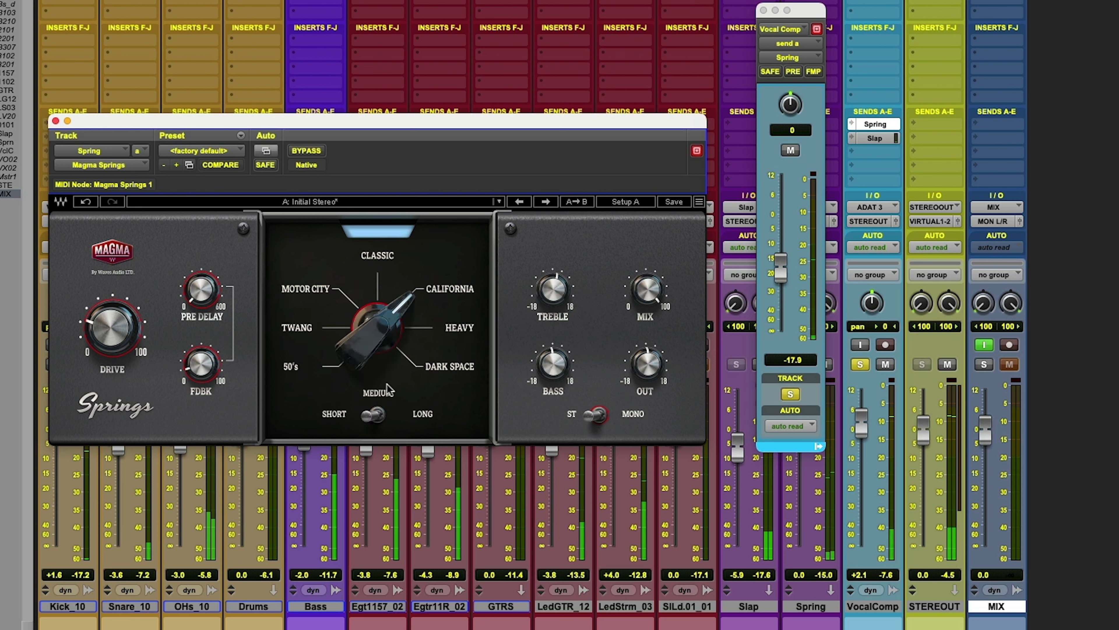
click(381, 394)
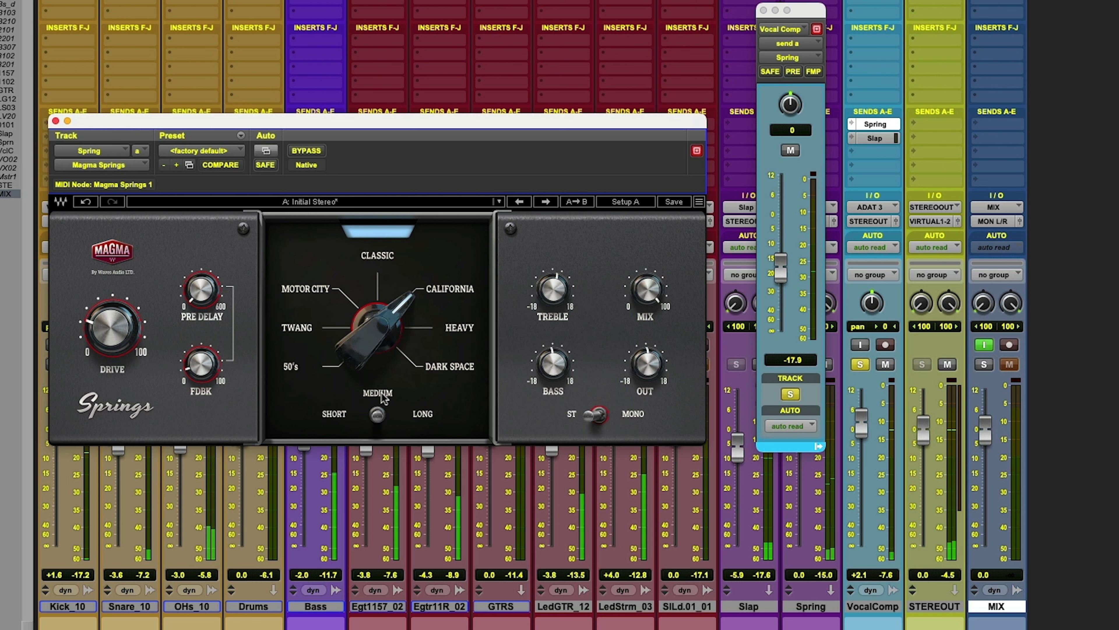
- Audition the Heavy, Dark Space and California springs on the vocals, and finish on the Classic spring with the Short length
click(464, 331)
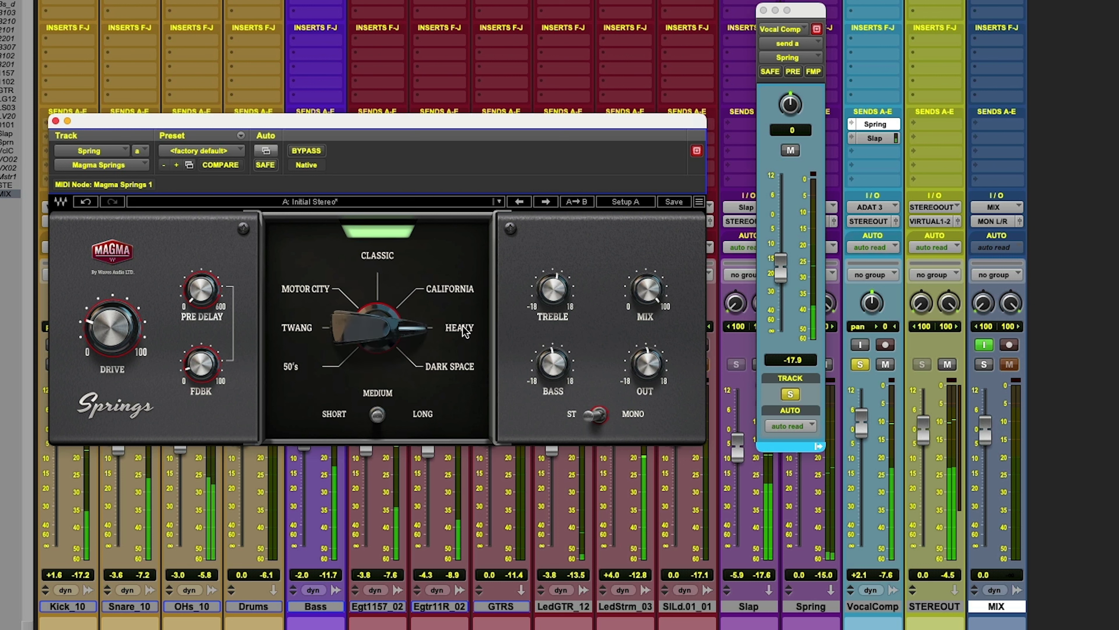
click(462, 366)
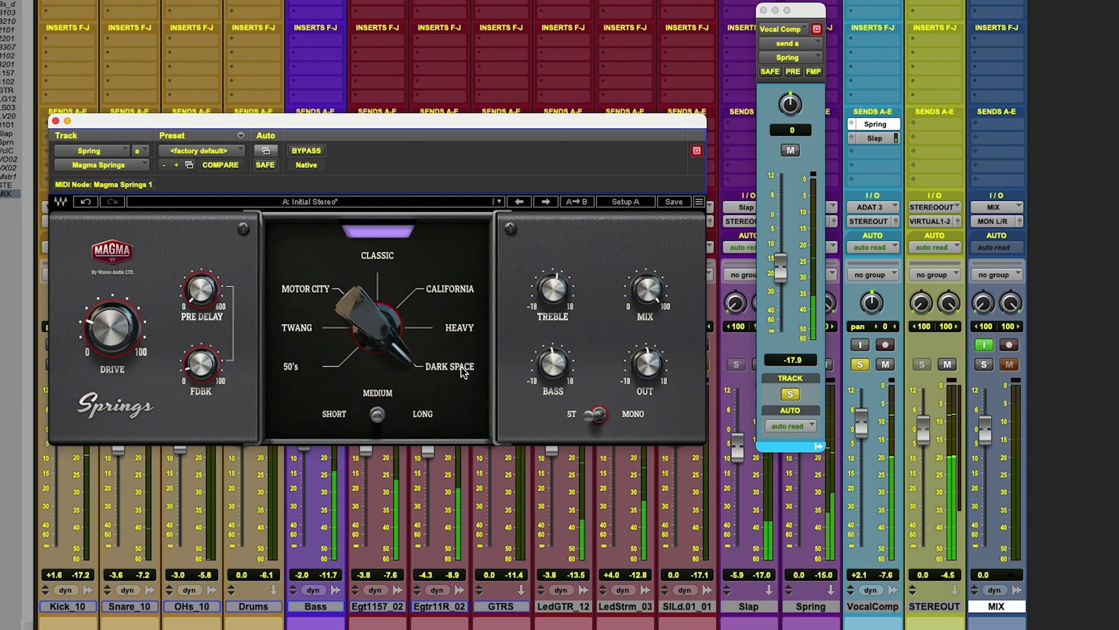
click(459, 326)
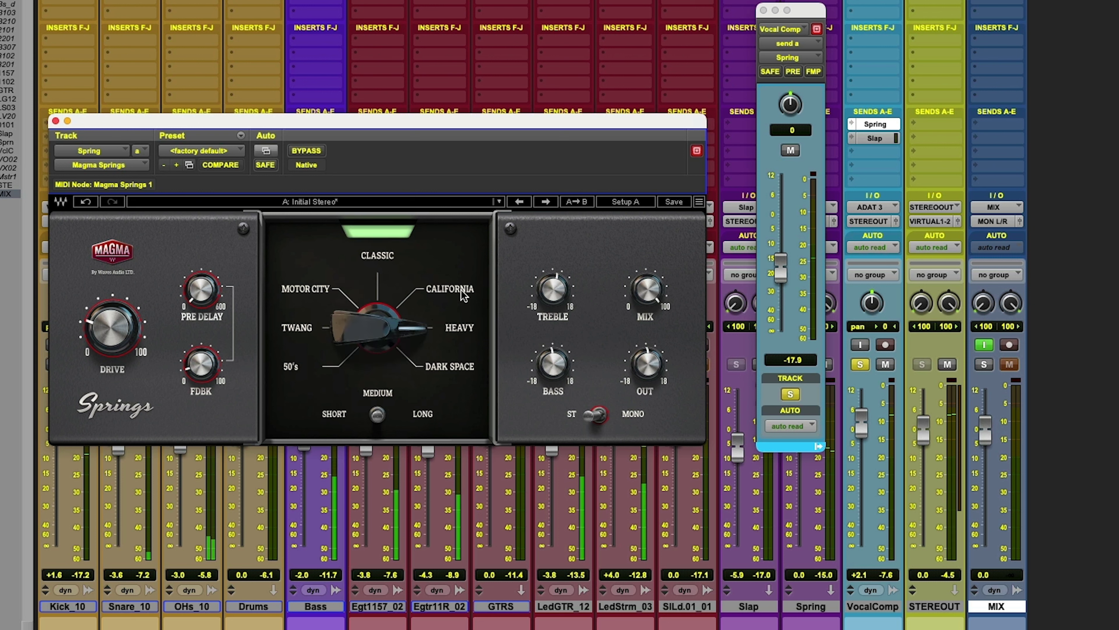
click(440, 289)
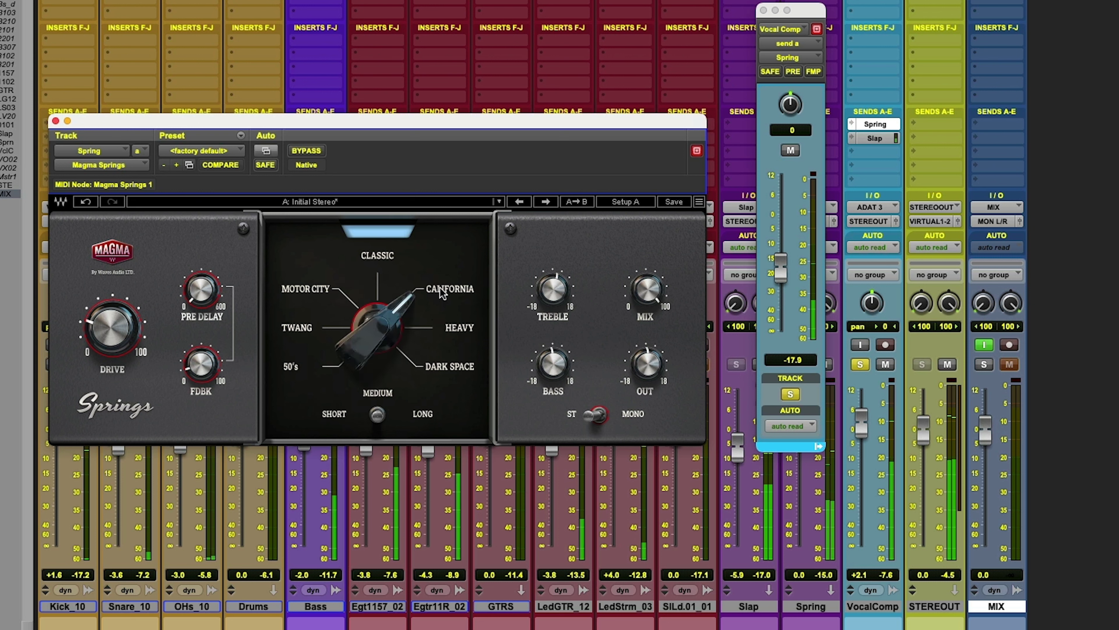
click(348, 413)
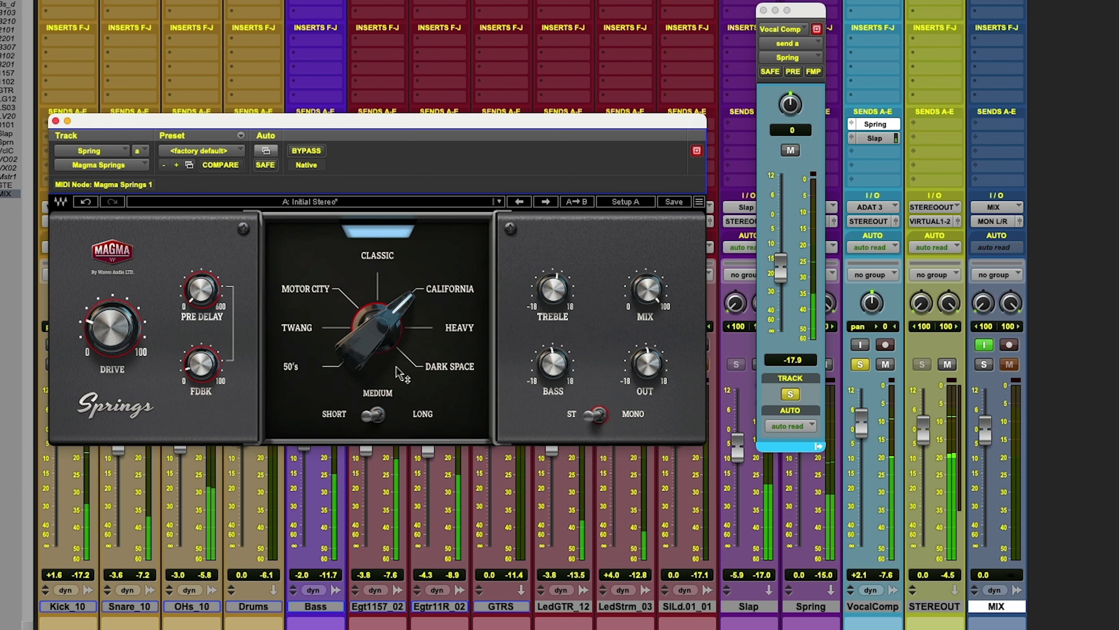
click(393, 256)
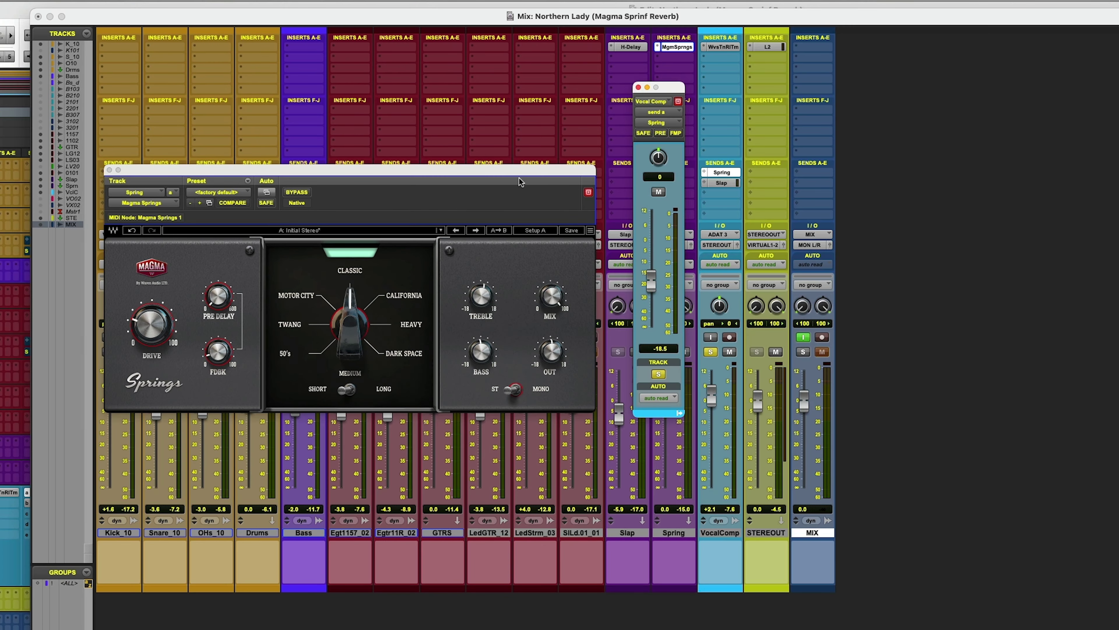
- Close the Magma Springs plug-in window and the vocal's Spring send window to clear the mixer view
drag(516, 169, 537, 156)
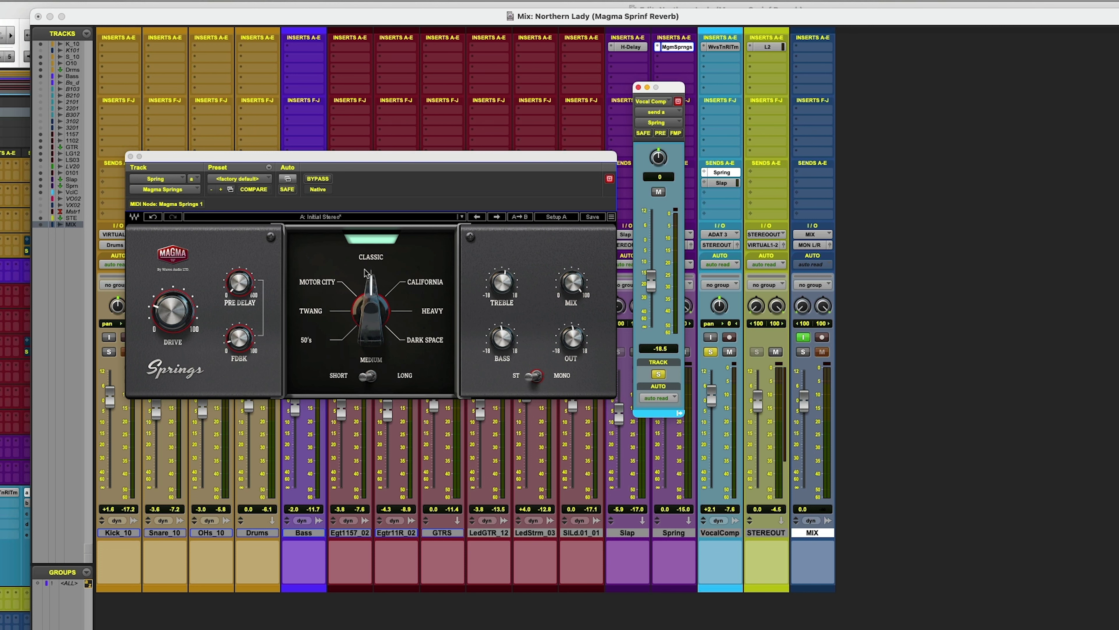
click(131, 156)
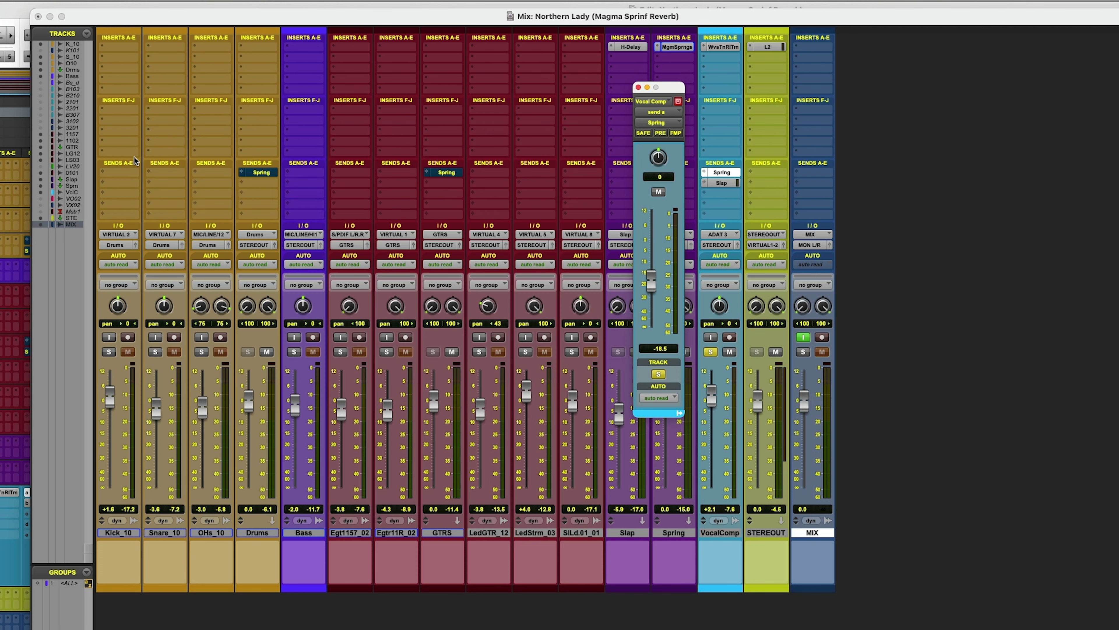
click(638, 87)
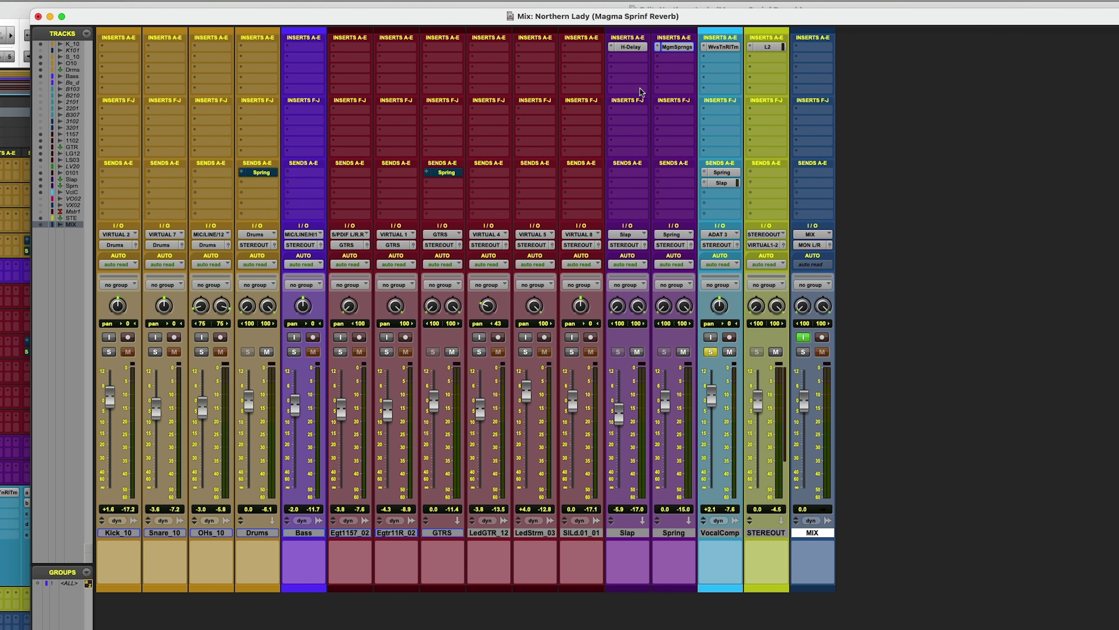